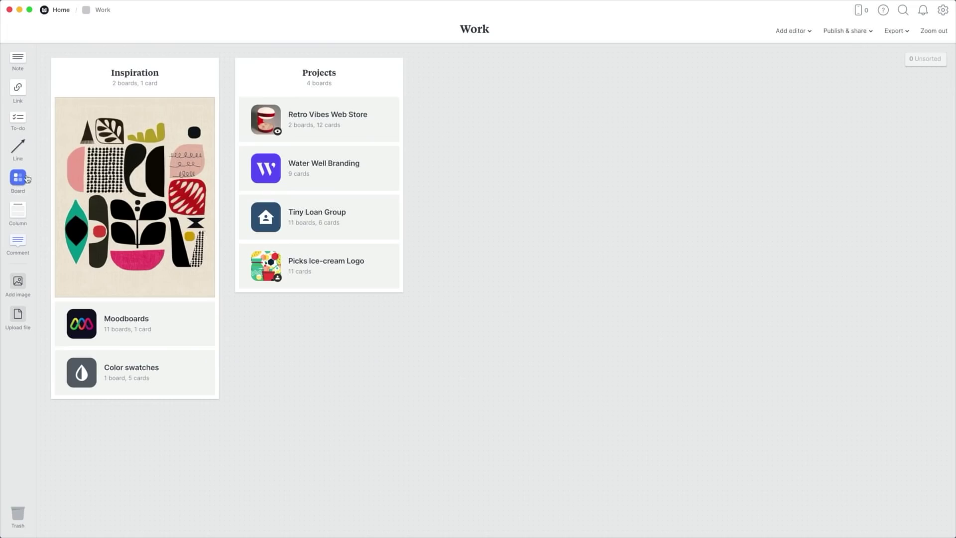
- Create a board named "Insen Market Launch" beside the Projects column on the Work board and open it
left_click_drag(28, 178, 475, 206)
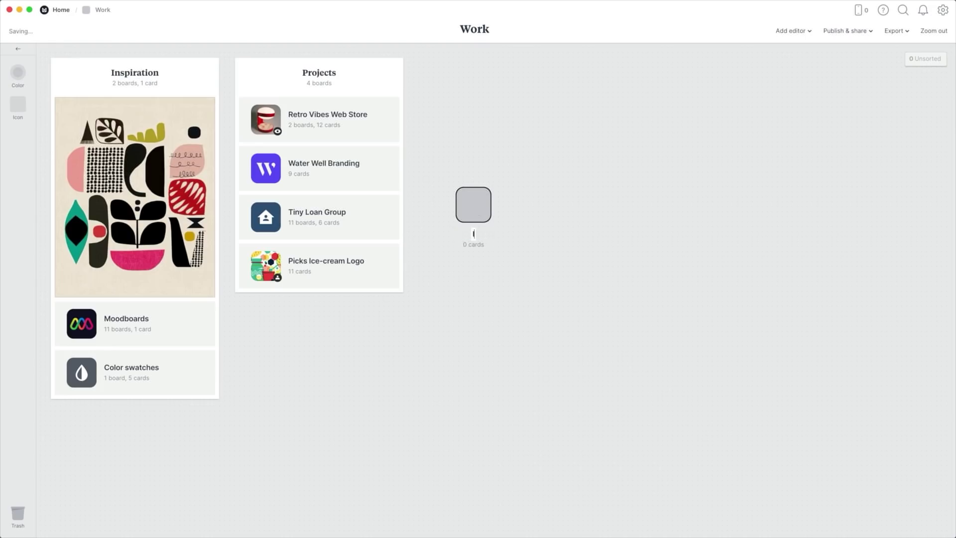
type("Insen Market Launch")
key("Return")
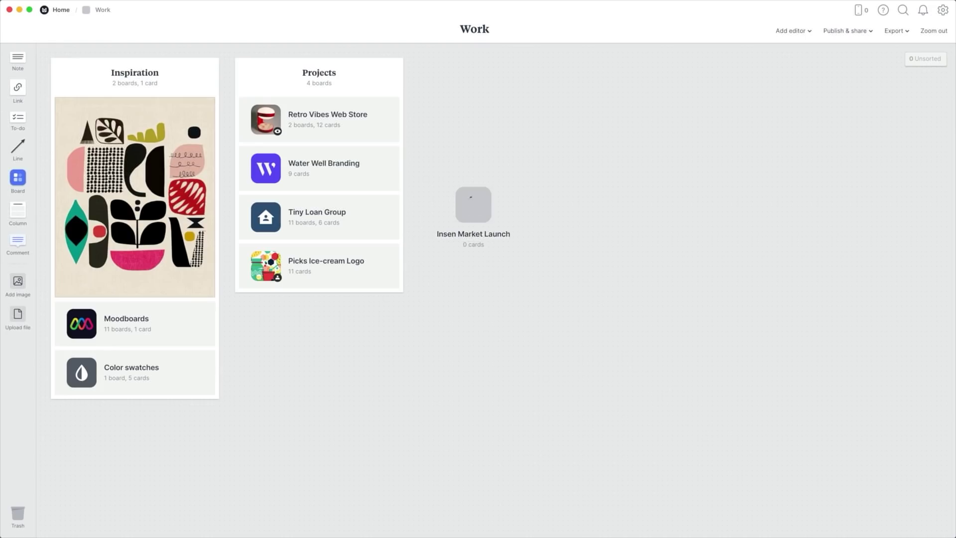
left_click(485, 214)
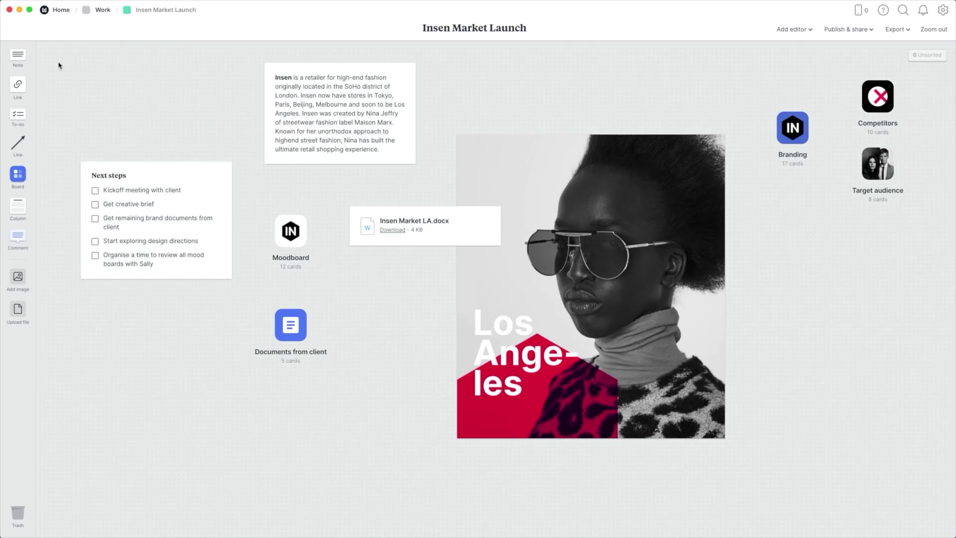
- Add a note describing Insen's largest flagship store in Los Angeles and the audience and local designers the branding must reflect
double_click(59, 65)
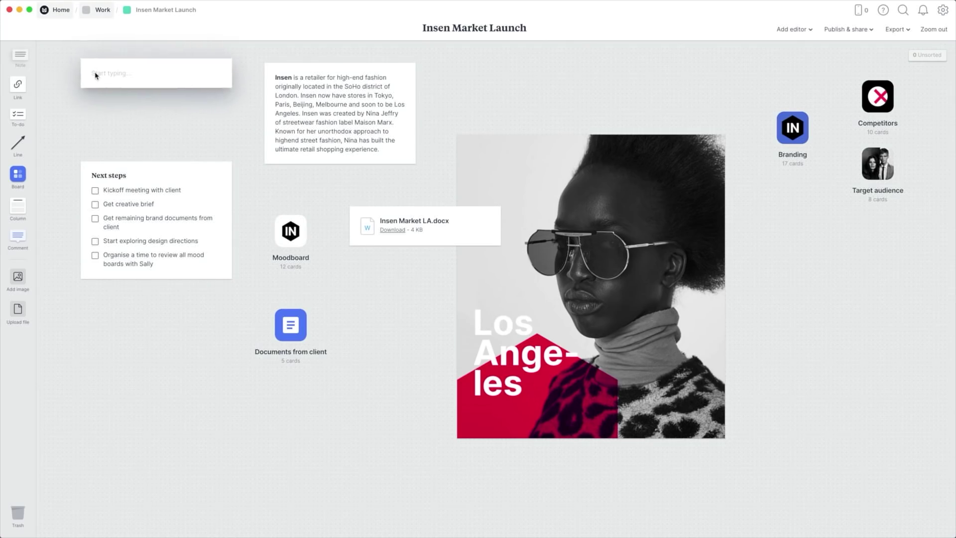
type("Insen are about to open their largest flagship store in Los Angeles, California. The Insen Market branding needs to capture the American audience and also reflect the local design")
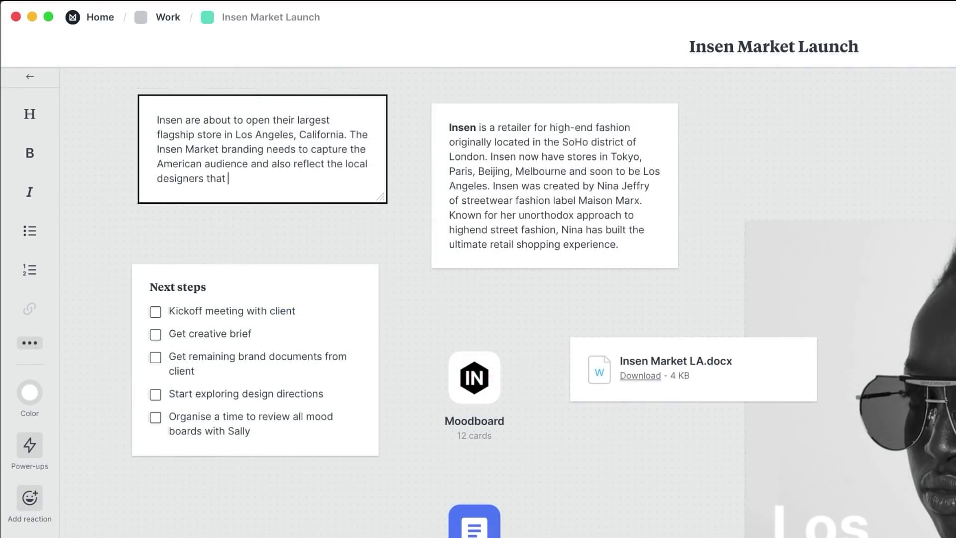
type("ers that will help curate the space.")
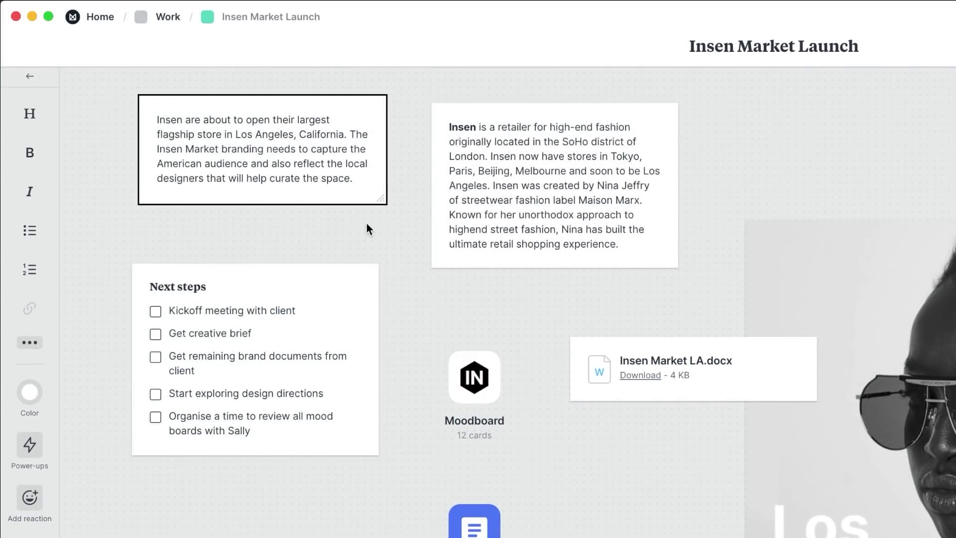
left_click(367, 224)
- In the Next steps list, mark the kickoff meeting and creative brief as done and add a task to create the photoshoot moodboard
left_click(155, 312)
left_click(156, 334)
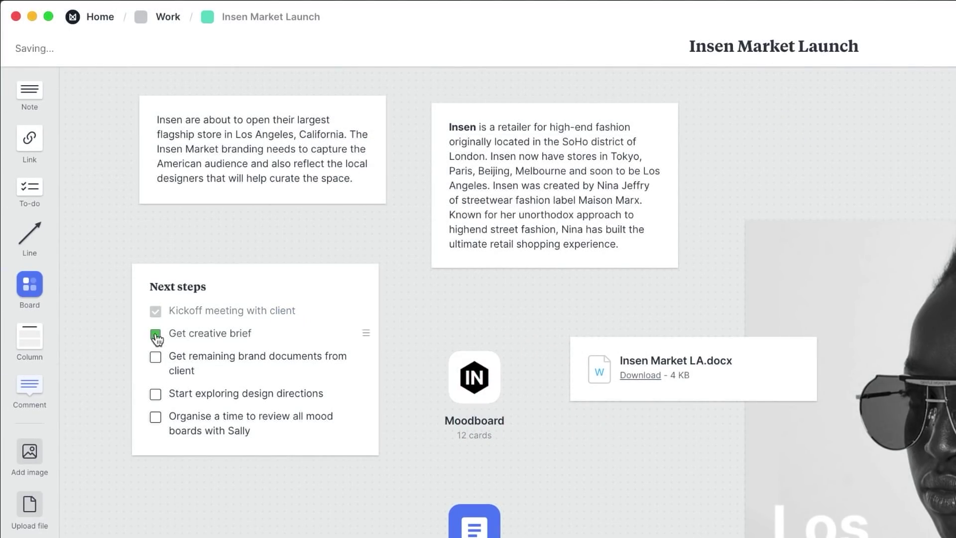
left_click(256, 433)
key("Return")
type("Create moodboard for photosh")
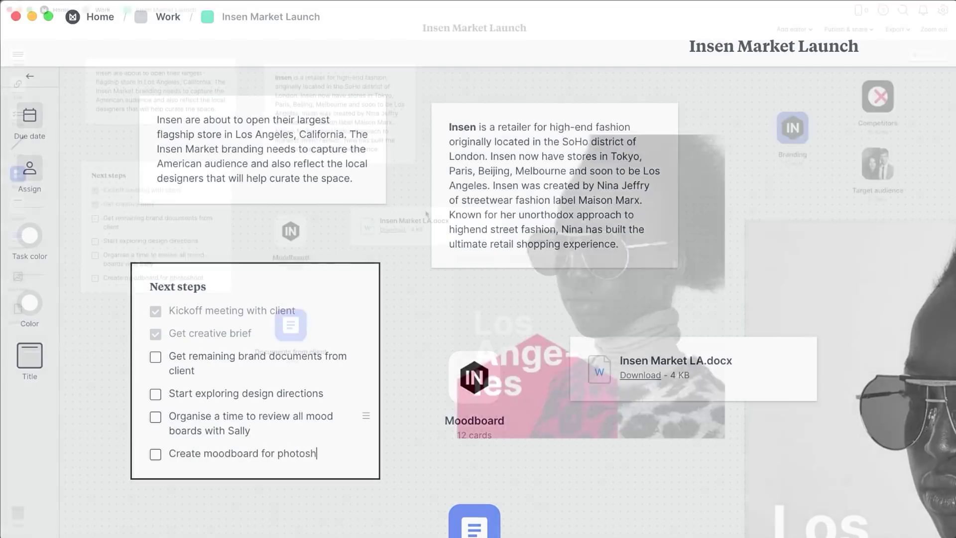
- Search the templates for "Photo" and apply the Photography Moodboard template to the Photography board
left_click_drag(383, 222, 158, 319)
right_click(367, 259)
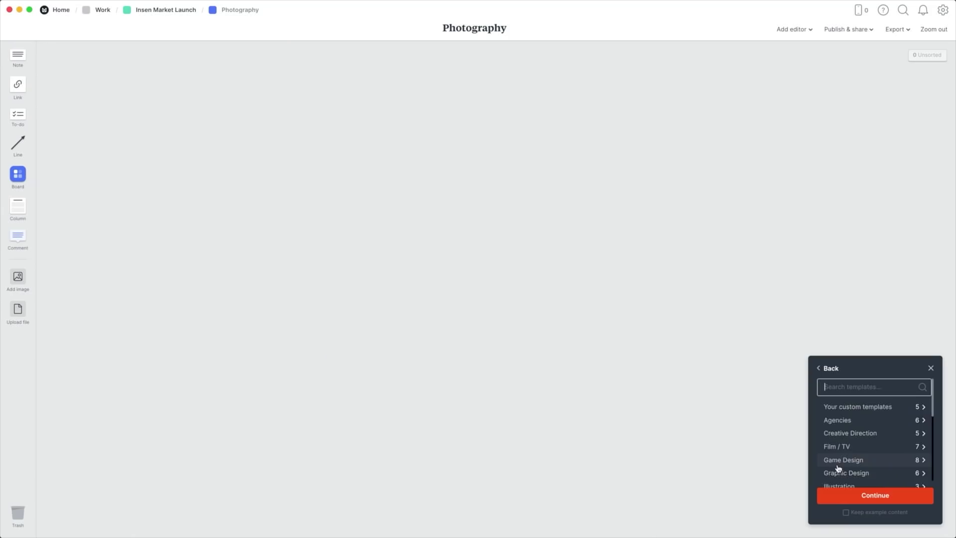
type("Photo")
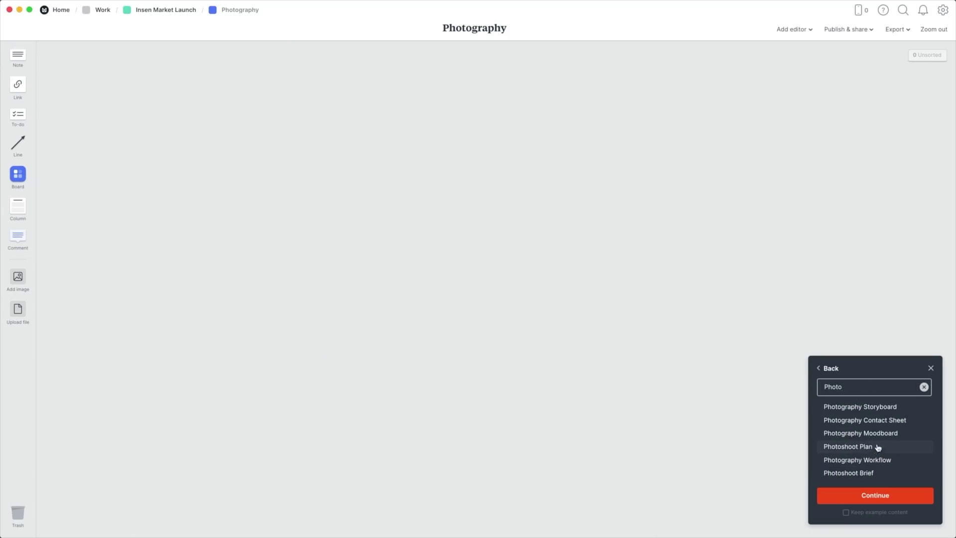
left_click(878, 434)
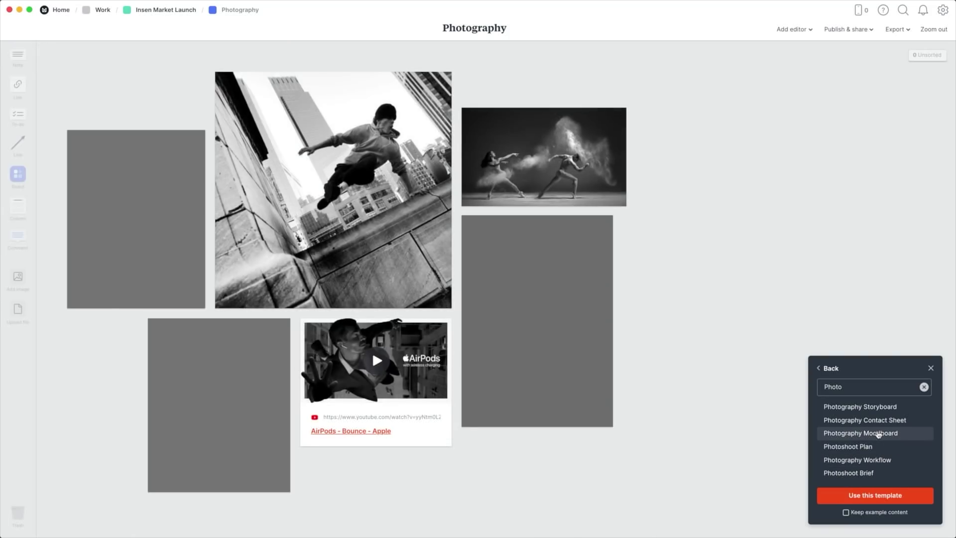
left_click(878, 496)
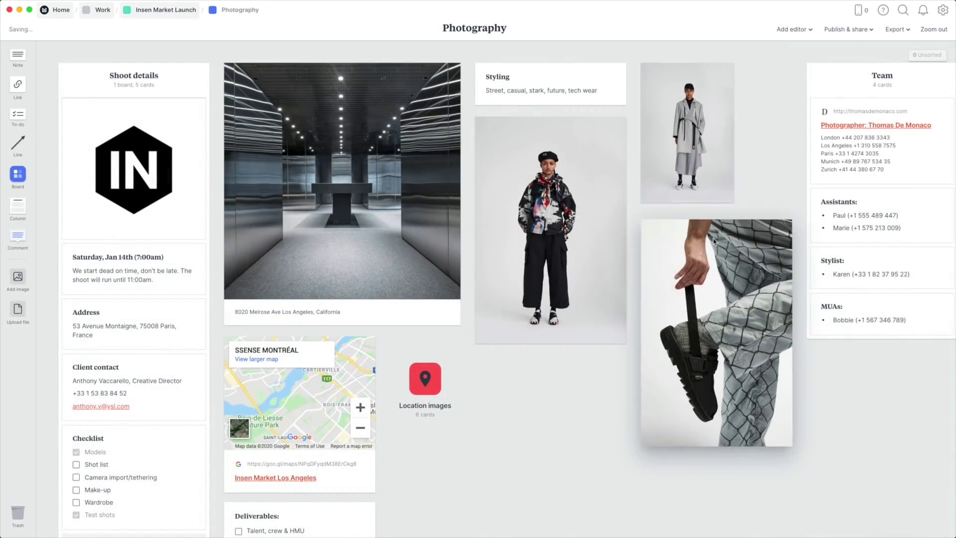
- Arrange the reference images and cards on the Photography board and return to the Insen Market Launch board
left_click_drag(714, 242, 713, 237)
left_click_drag(786, 438, 731, 369)
left_click_drag(841, 86, 781, 88)
left_click(182, 11)
left_click_drag(452, 291, 716, 239)
- Invite two suggested staff members as editors of the board and enter another person's name
left_click(809, 30)
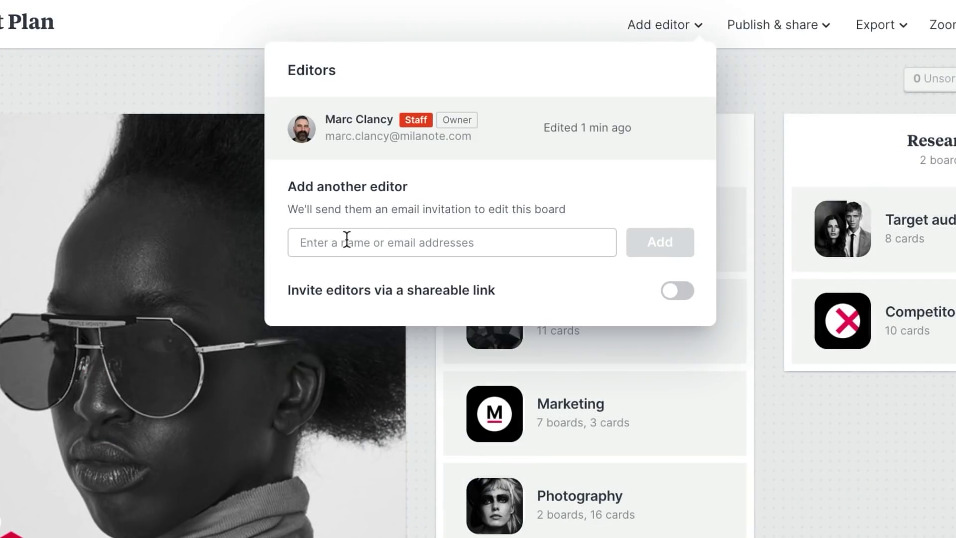
left_click(347, 239)
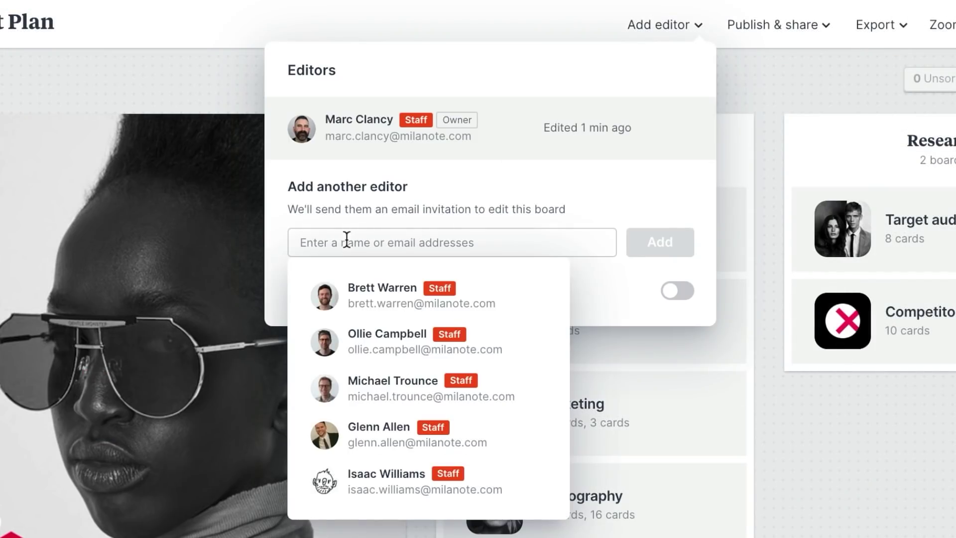
left_click(362, 287)
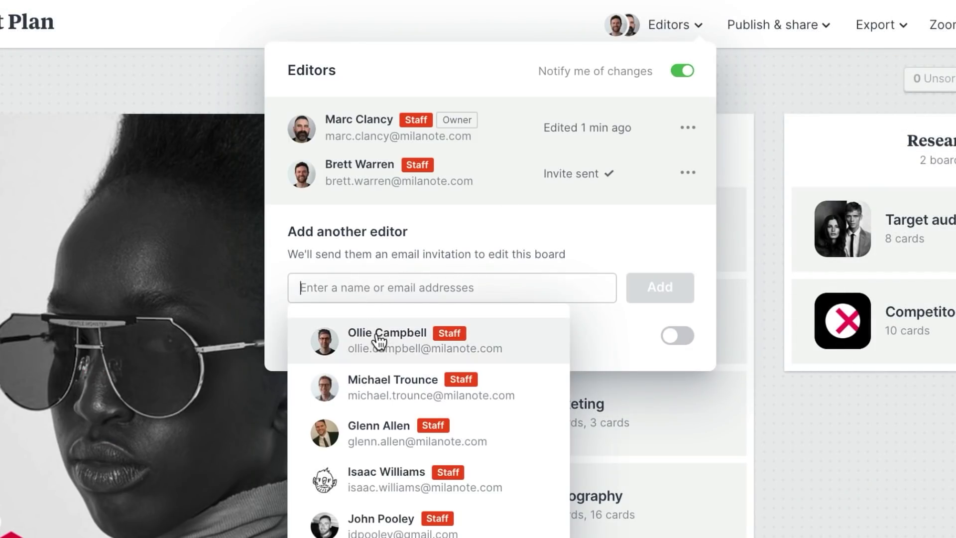
left_click(375, 340)
type("David")
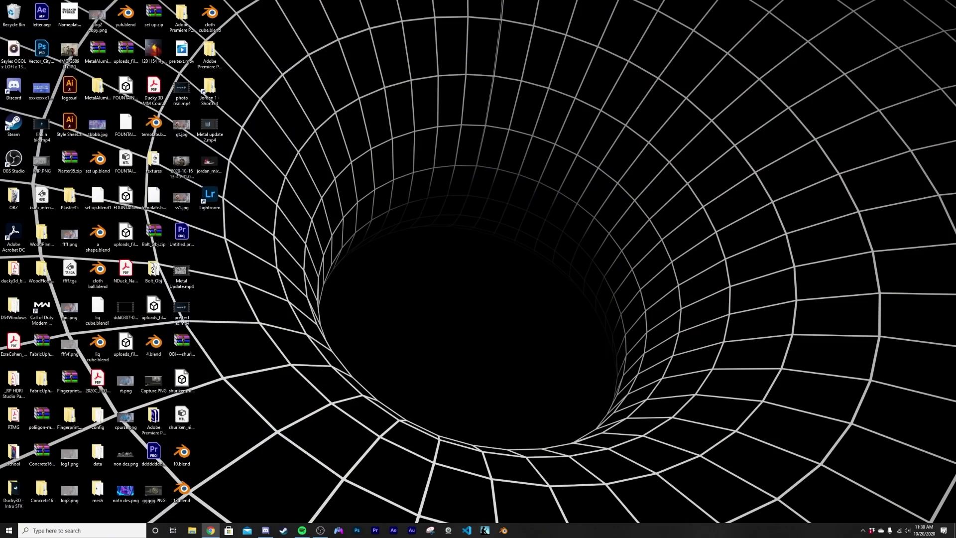
- Maximize the browser window with the Instagram post and examine the concrete courtyard render as a reference
left_click_drag(0, 60, 595, 87)
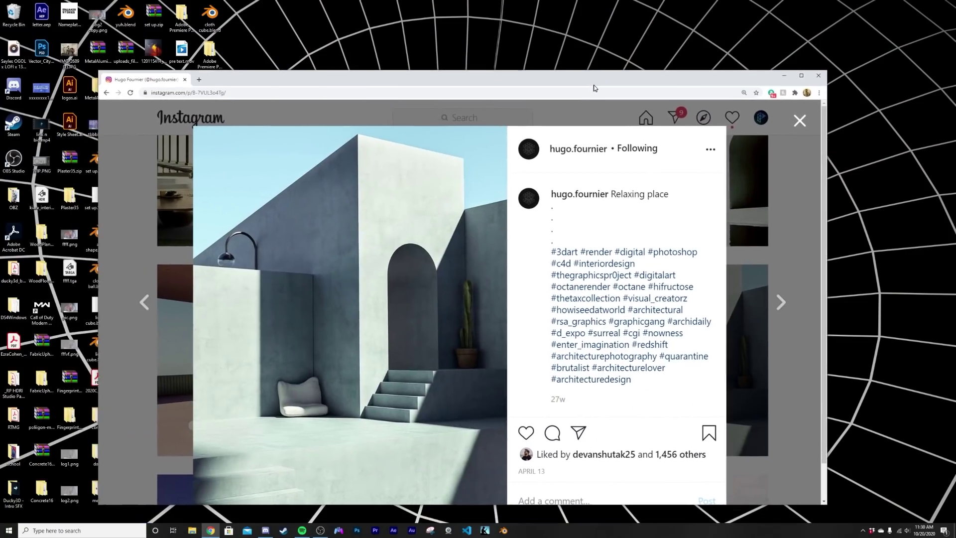
left_click(802, 84)
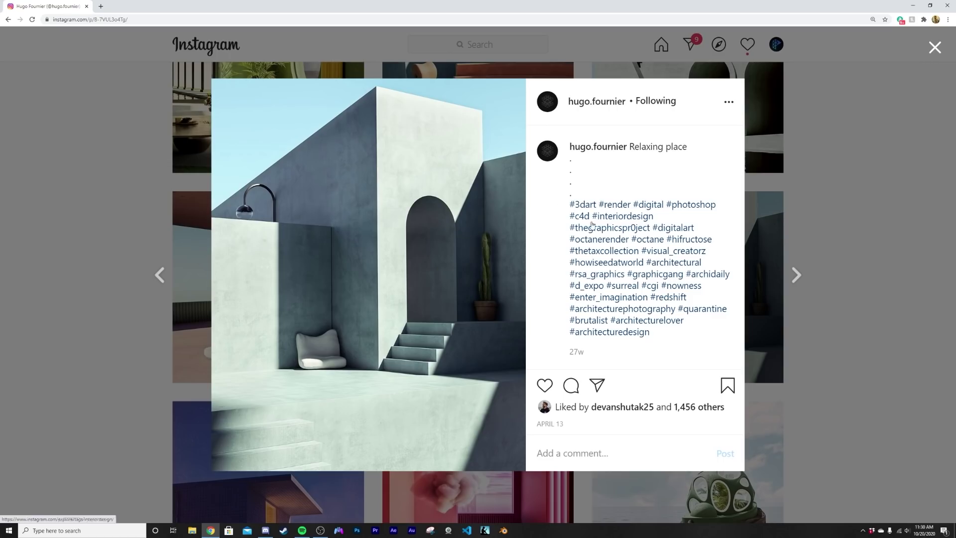
mouse_move(583, 108)
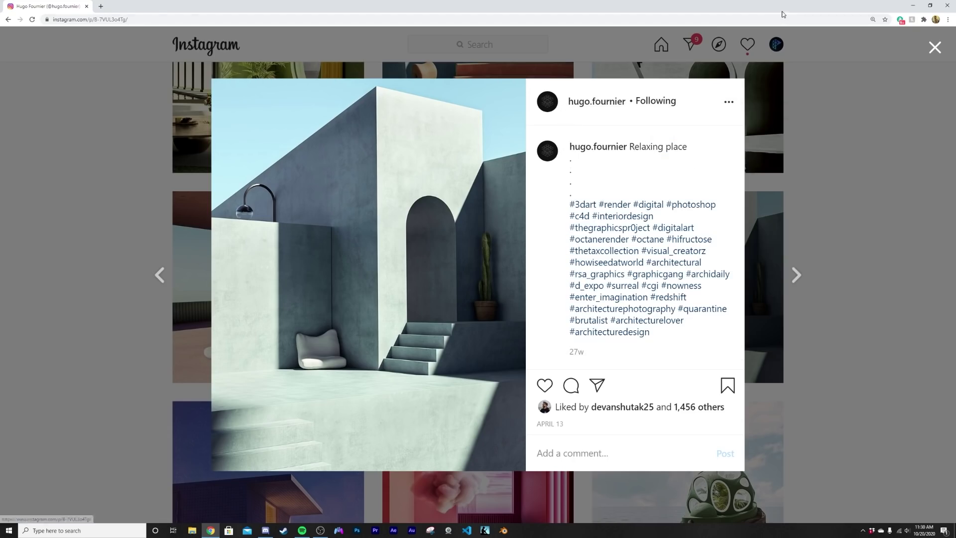
left_click_drag(781, 11, 0, 46)
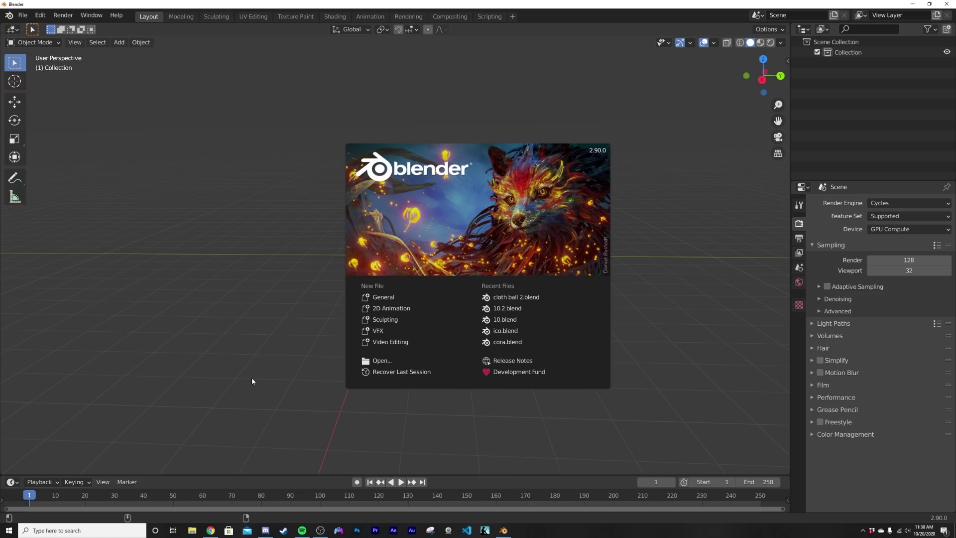
- In Blender, dismiss the splash screen, add a cube as the ground block below the grid, and apply its transform
left_click(252, 381)
key("shift+a")
mouse_move(227, 312)
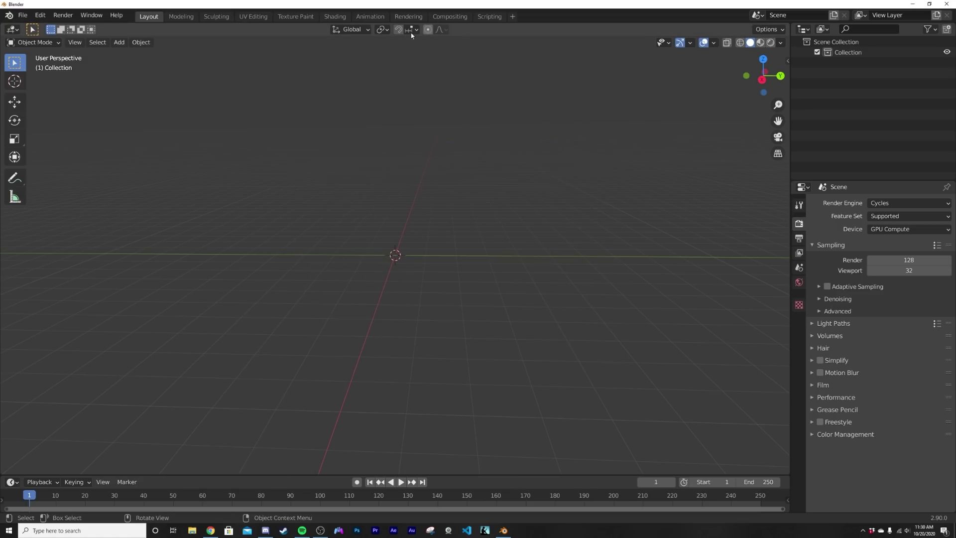
key("shift+a")
mouse_move(299, 224)
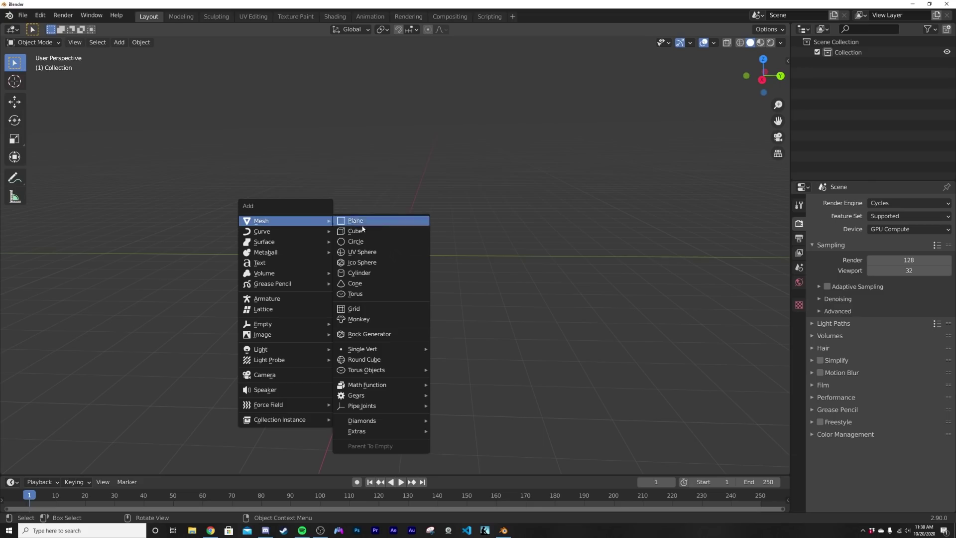
left_click(358, 233)
key("ctrl+a")
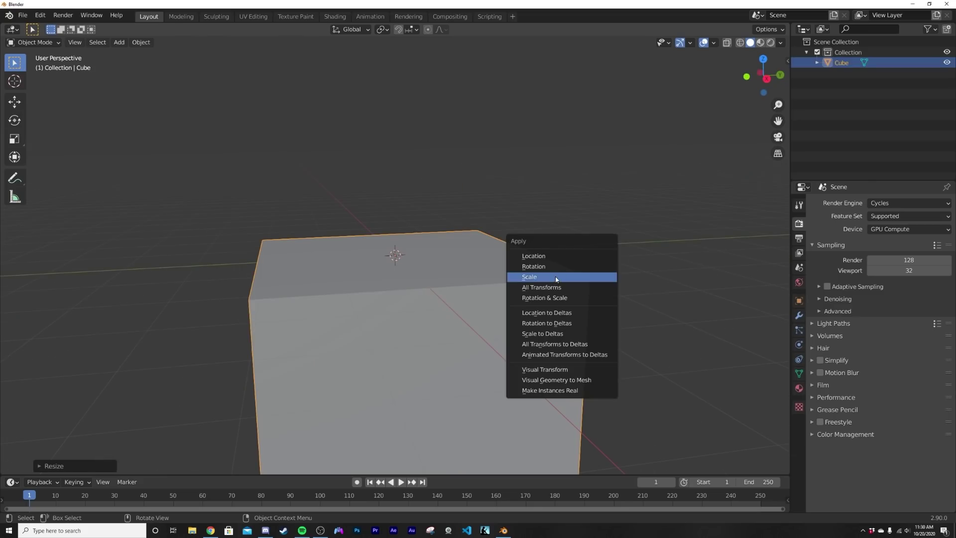
left_click(556, 277)
middle_click_drag(397, 324, 422, 323)
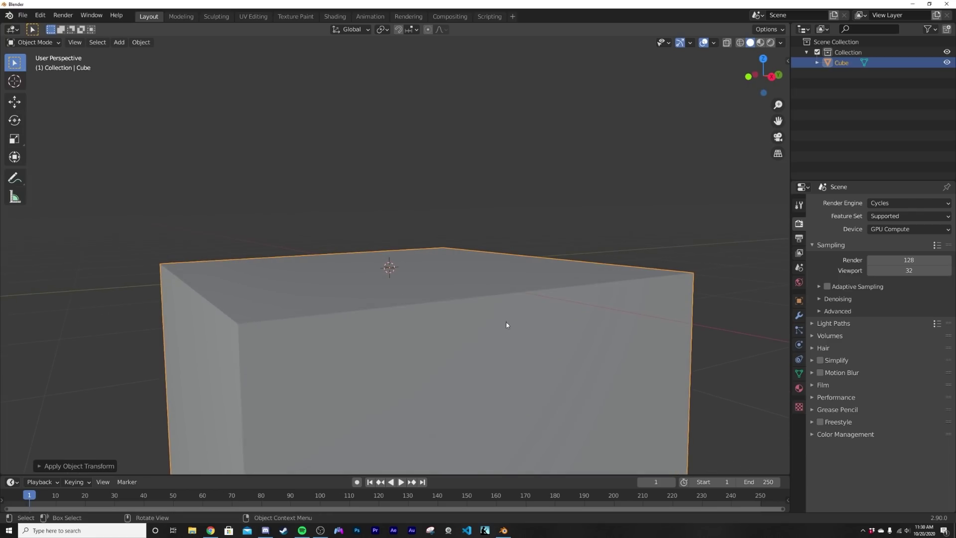
- Add a Bevel modifier to the ground block with an amount of 0.004 m and 5 segments
left_click(799, 315)
left_click(858, 202)
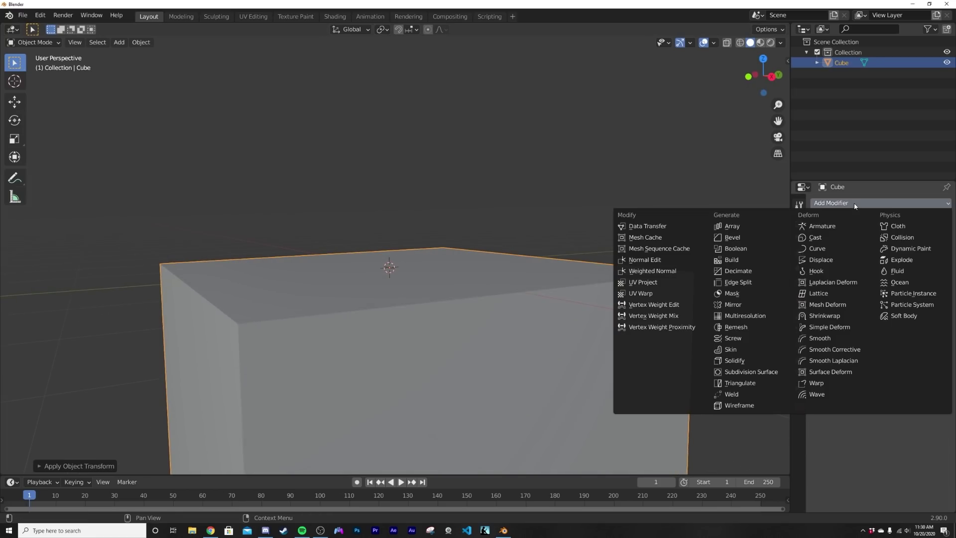
left_click(726, 233)
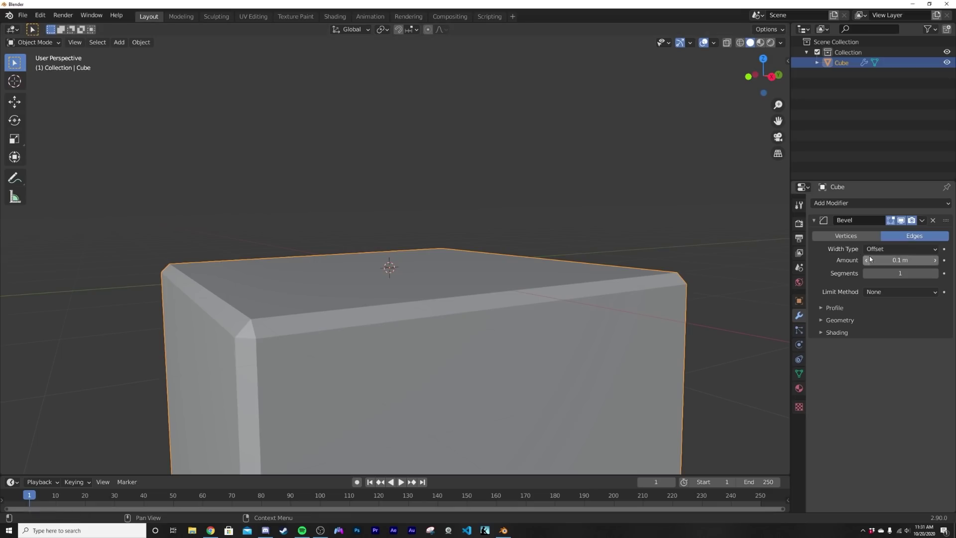
mouse_move(895, 259)
left_mouse_down()
mouse_move(874, 260)
mouse_move(891, 260)
left_mouse_up()
left_click(935, 273)
scroll(588, 243, "up", 2)
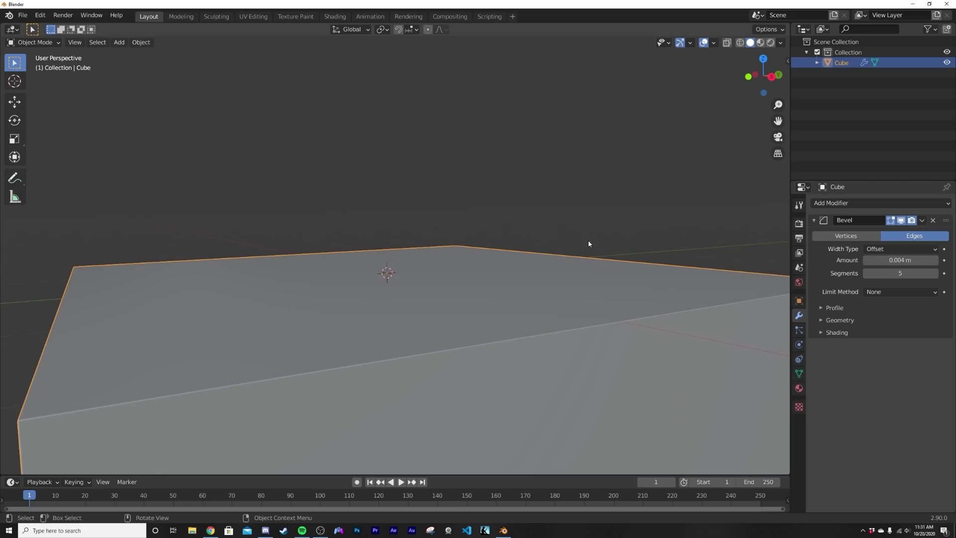
scroll(588, 243, "down", 2)
- Add a second cube at the origin and scale it into a long slab that is thin along the Y axis
key("shift+a")
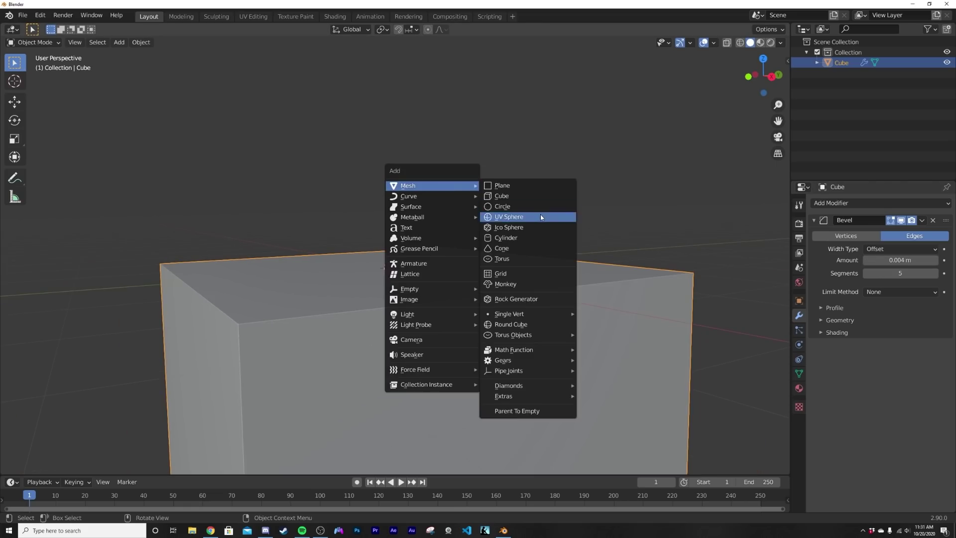
left_click(508, 196)
middle_click_drag(497, 210, 114, 197)
left_click(15, 120)
left_click(15, 101)
left_click(14, 157)
left_click(15, 138)
left_click_drag(385, 234, 383, 198)
left_click_drag(431, 258, 468, 252)
middle_click_drag(488, 260, 353, 227)
left_click_drag(431, 266, 419, 262)
middle_click_drag(419, 262, 521, 258)
- Rescale the slab uniformly and move it along the Y axis toward the ground block's edge
key("s")
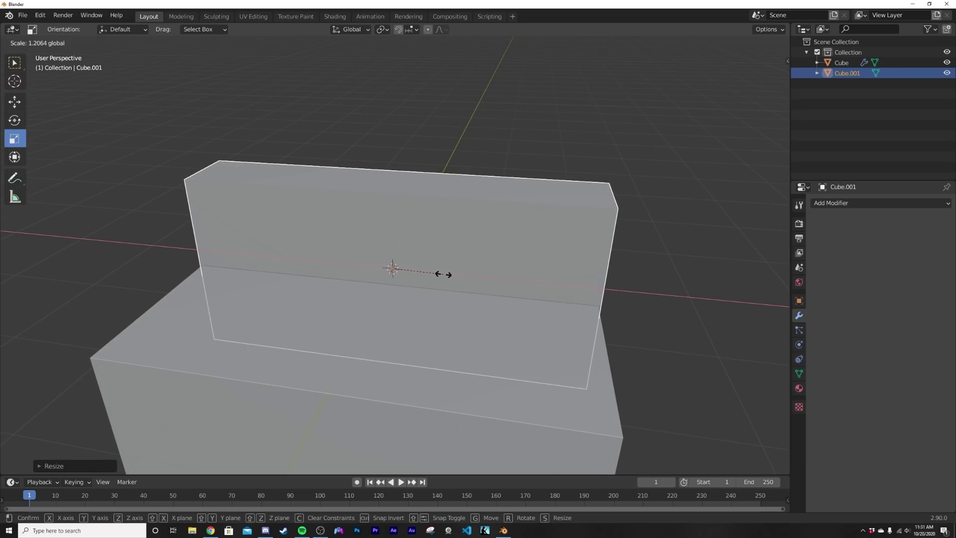
left_click_drag(443, 274, 431, 272)
left_click(15, 102)
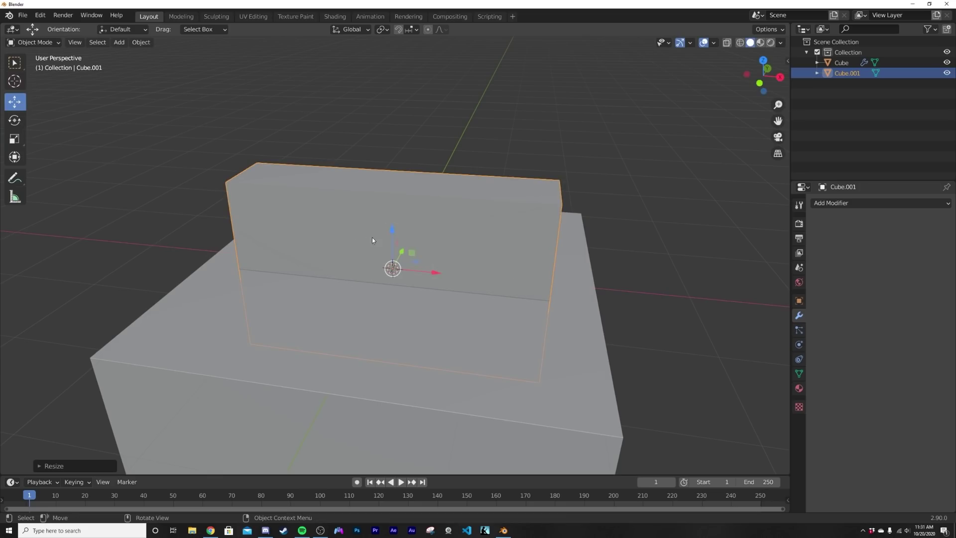
middle_click_drag(444, 278, 525, 225)
- Add a plane at the origin on top of the ground block
key("shift+a")
left_click(608, 222)
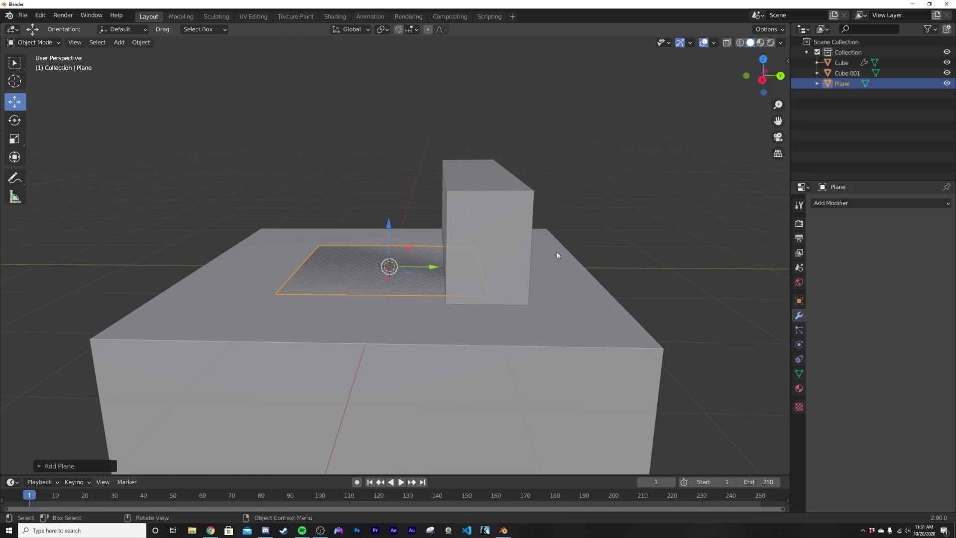
- Try rotating the plane 90° about the Y axis, and undo the rotation
key("r")
key("y")
key("9")
key("0")
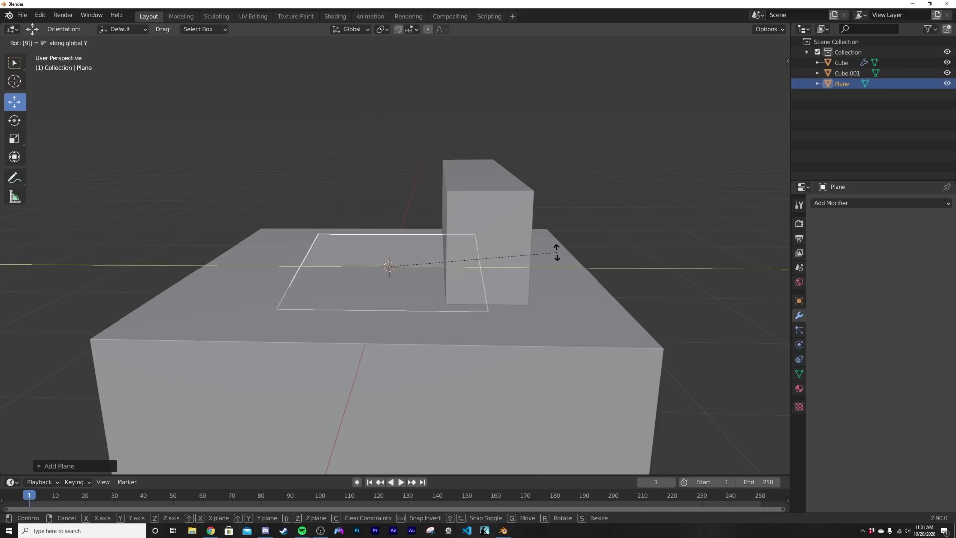
key("Return")
key("ctrl+z")
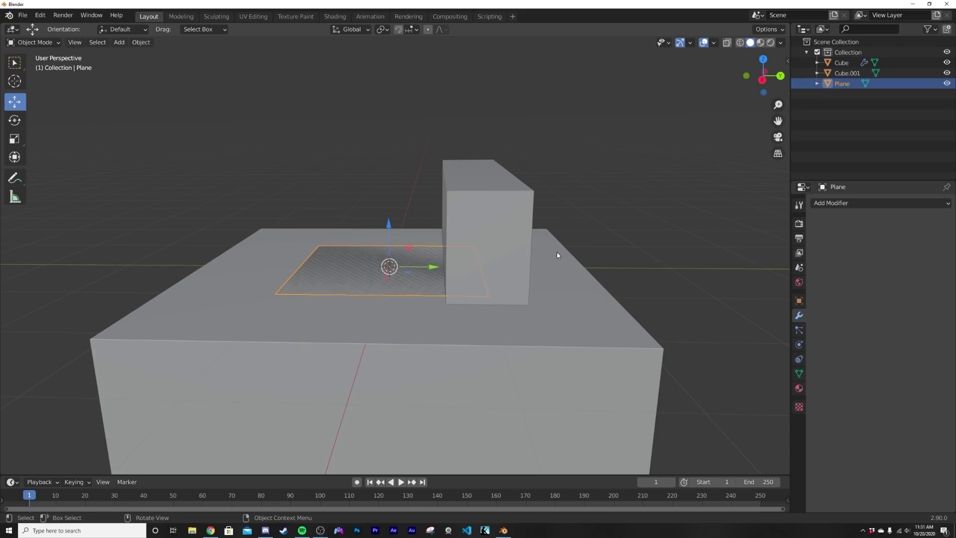
key("r")
key("Escape")
- Rotate the plane 90° about the X axis and place it upright along the ground block's positive Y edge
key("r")
key("y")
key("9")
key("0")
key("Return")
right_click(556, 252)
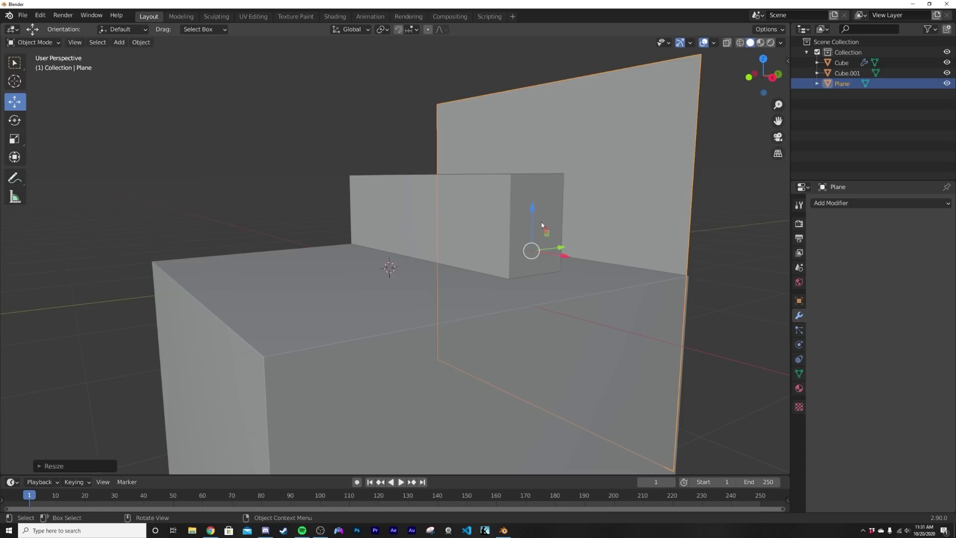
left_click_drag(533, 214, 539, 299)
- Raise the slab along the Z axis until its base rests on the ground block's upper surface
left_click(522, 250)
middle_click_drag(569, 220, 498, 256)
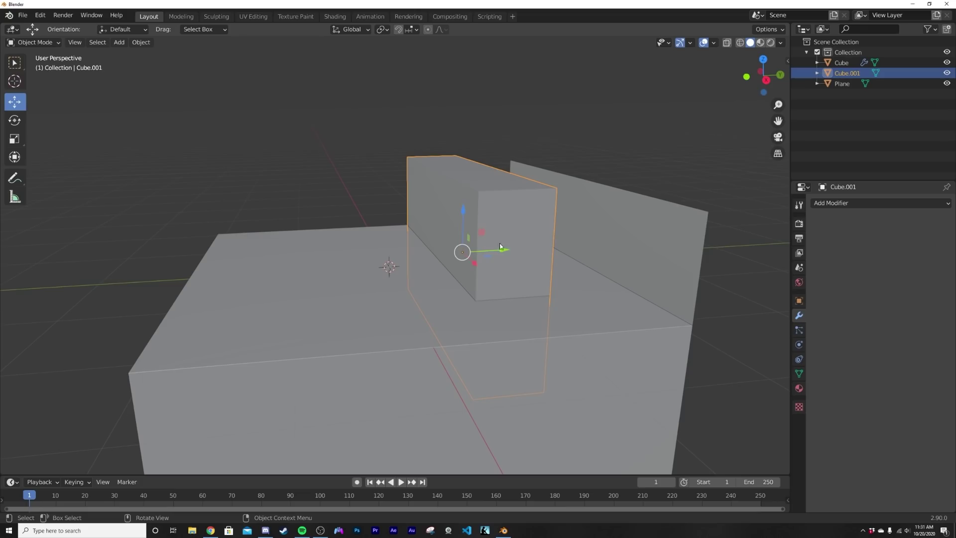
left_click_drag(462, 218, 475, 133)
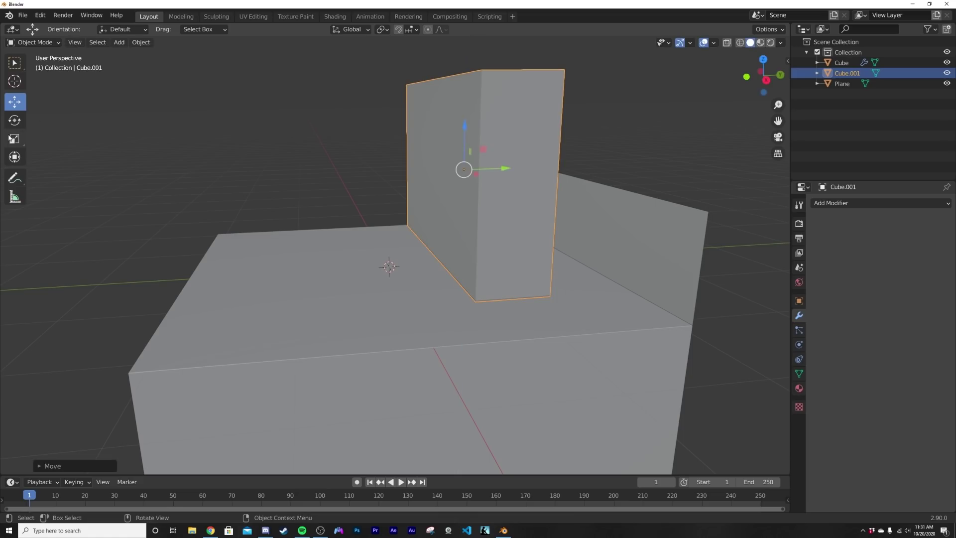
- Shorten the slab in Edit Mode by lowering its top face
left_click(15, 142)
key("Tab")
middle_click_drag(393, 111, 395, 139)
left_click(464, 80)
middle_click_drag(465, 81, 447, 103)
left_click_drag(447, 103, 447, 158)
key("Tab")
middle_click_drag(447, 158, 198, 148)
- Move the slab along the Y axis until it meets the upright plane
left_click(18, 102)
left_click_drag(531, 215, 615, 226)
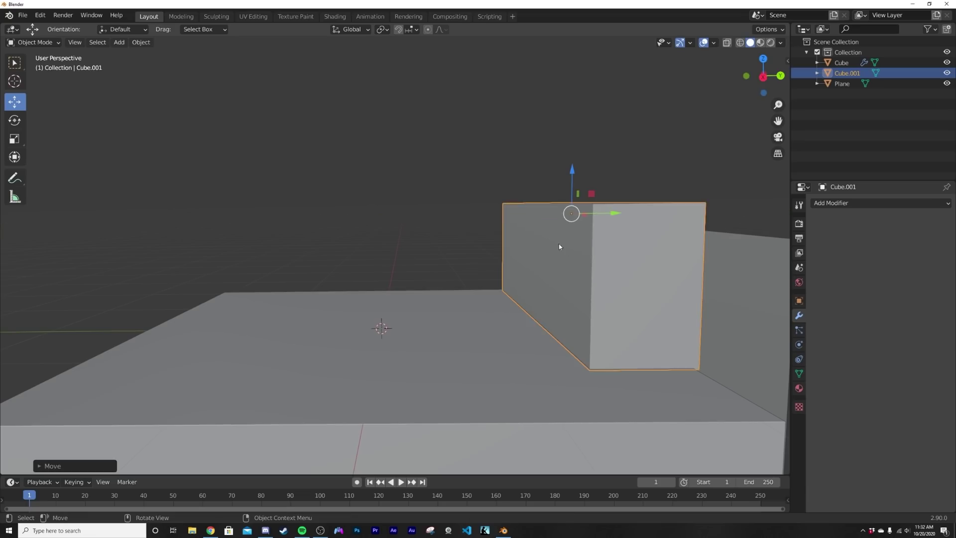
middle_click_drag(567, 249, 466, 283)
scroll(531, 311, "up", 5)
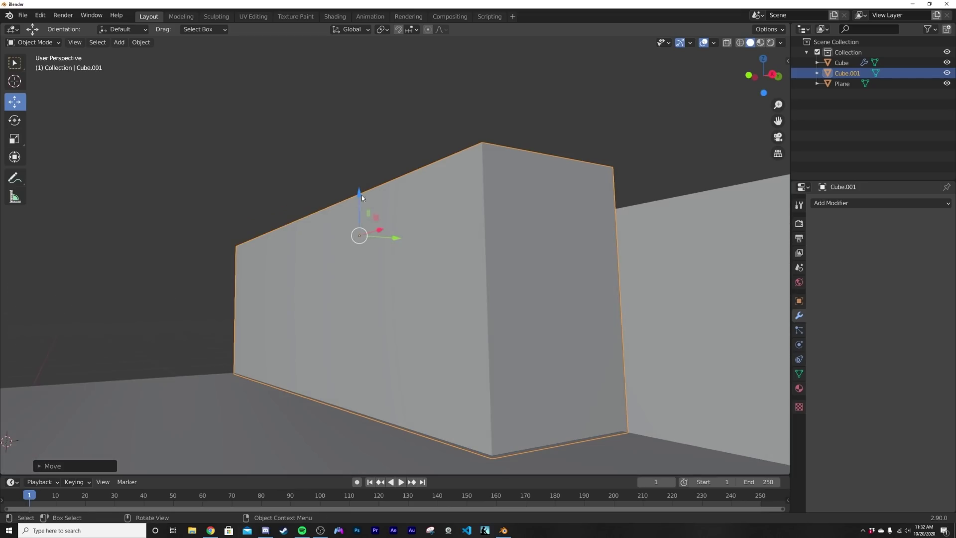
- Add a cube, shape it into a low block against the end of the tall slab, and apply its scale
left_click_drag(362, 195, 361, 193)
key("shift+a")
mouse_move(445, 307)
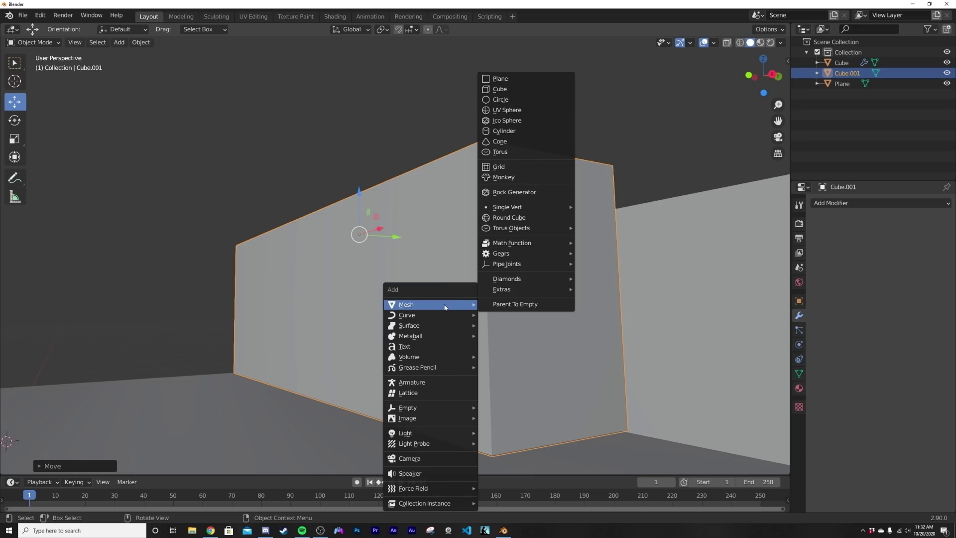
left_click(502, 89)
middle_click_drag(528, 181, 406, 345)
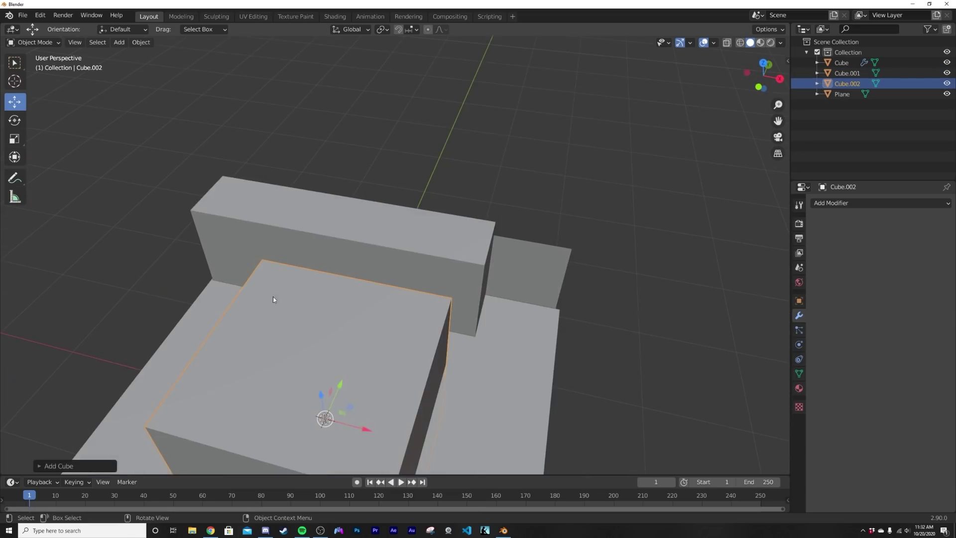
key("Tab")
middle_click_drag(275, 296, 298, 239)
key("ctrl+a")
left_click(417, 368)
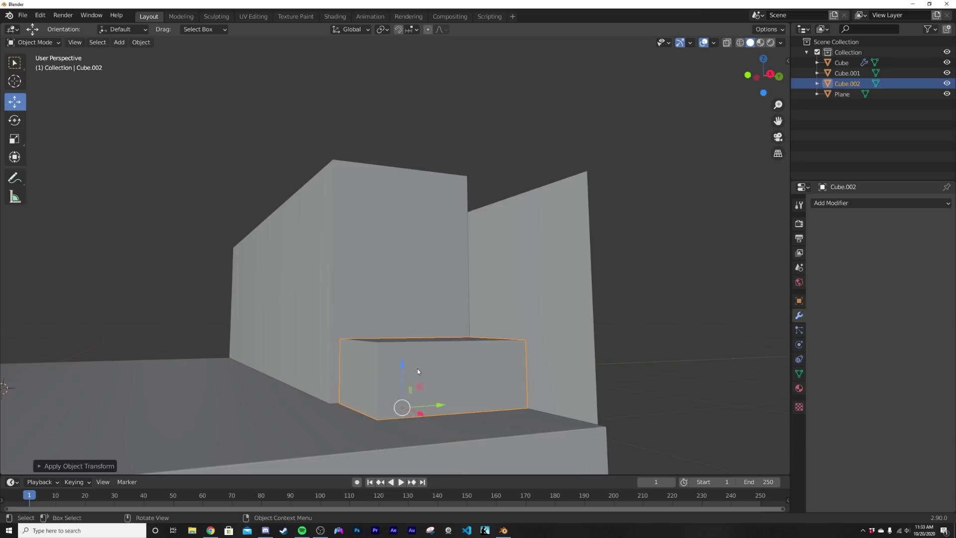
scroll(417, 368, "up", 3)
- Bevel the low block's upper edge on the stair side by about 0.241 m, after applying the block's scale
key("Tab")
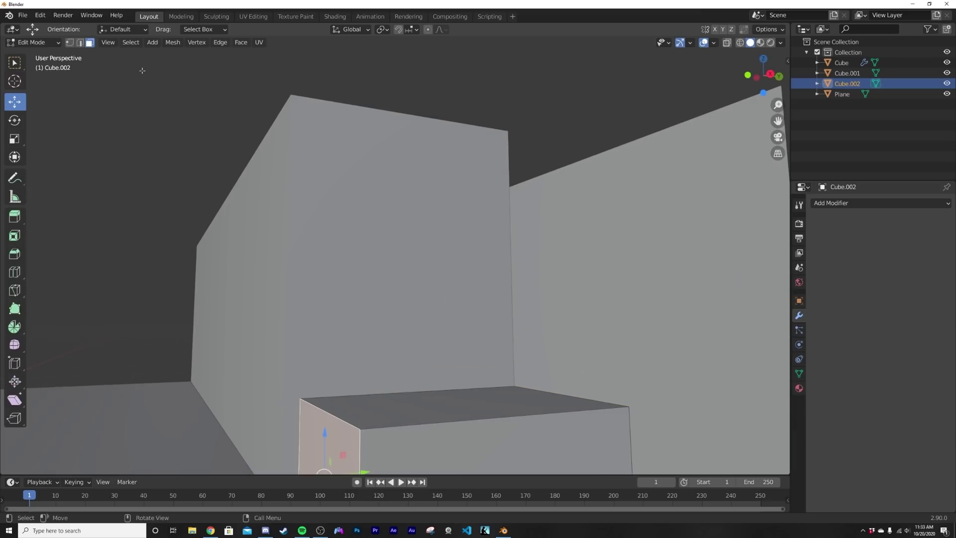
left_click(81, 43)
middle_click_drag(358, 357, 372, 337, "shift")
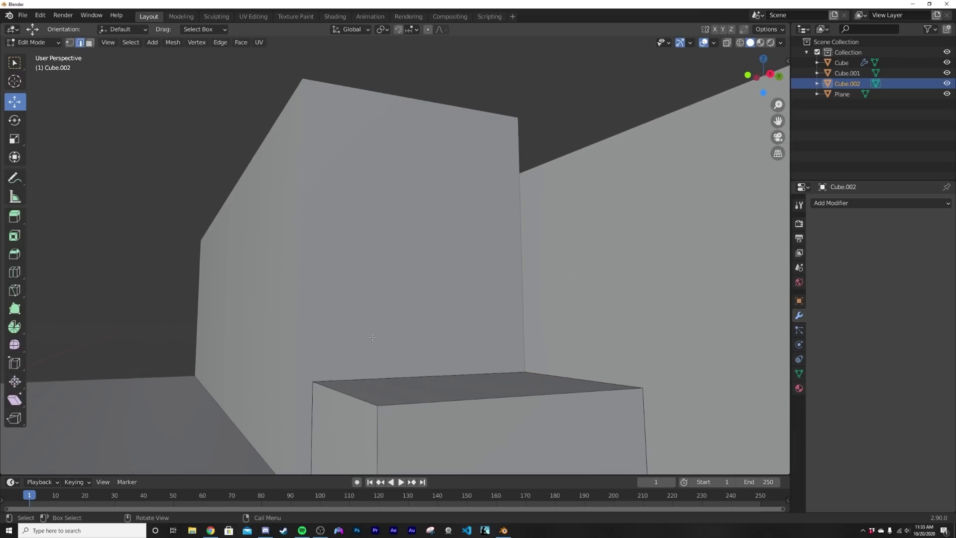
left_click(357, 397)
middle_click_drag(250, 364, 252, 324, "shift")
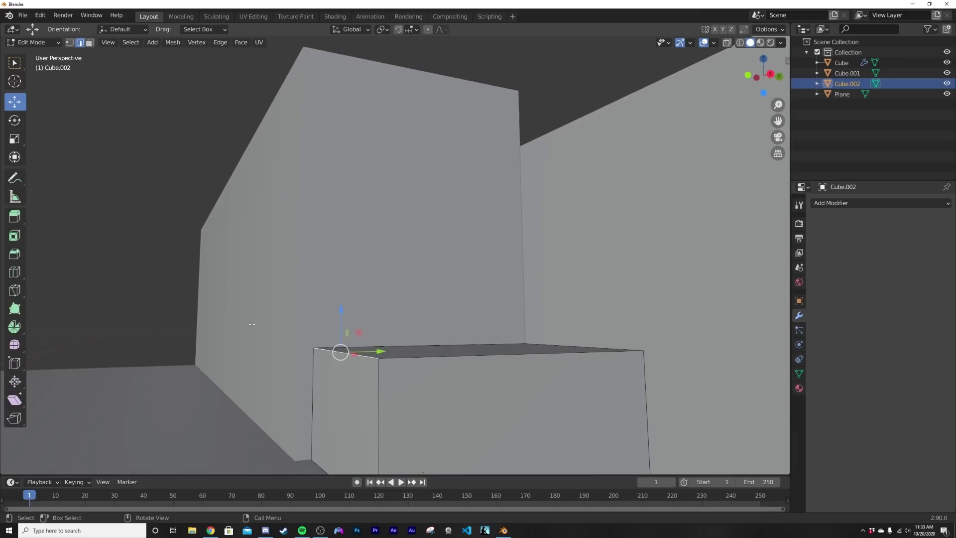
key("Tab")
key("ctrl+a")
left_click(315, 269)
key("Tab")
left_click(14, 253)
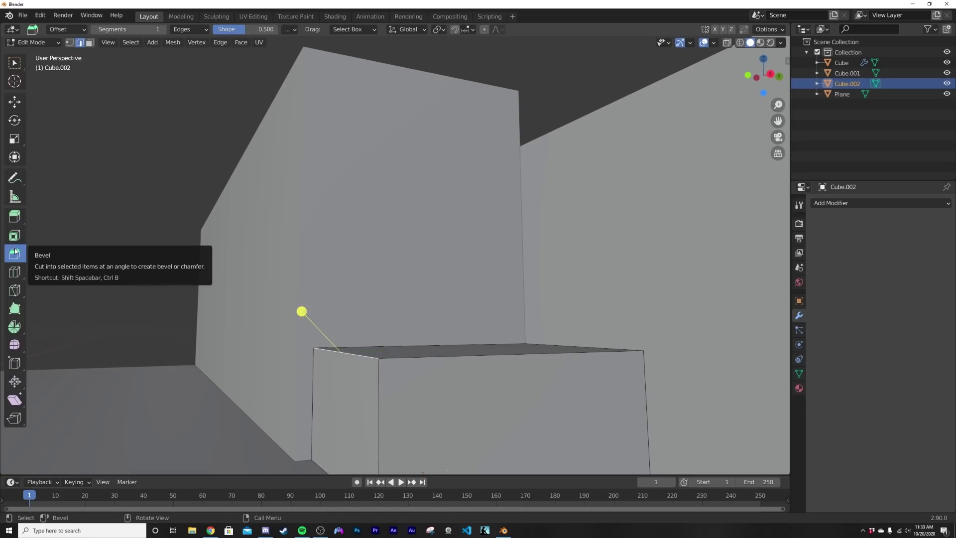
left_click_drag(307, 315, 247, 222)
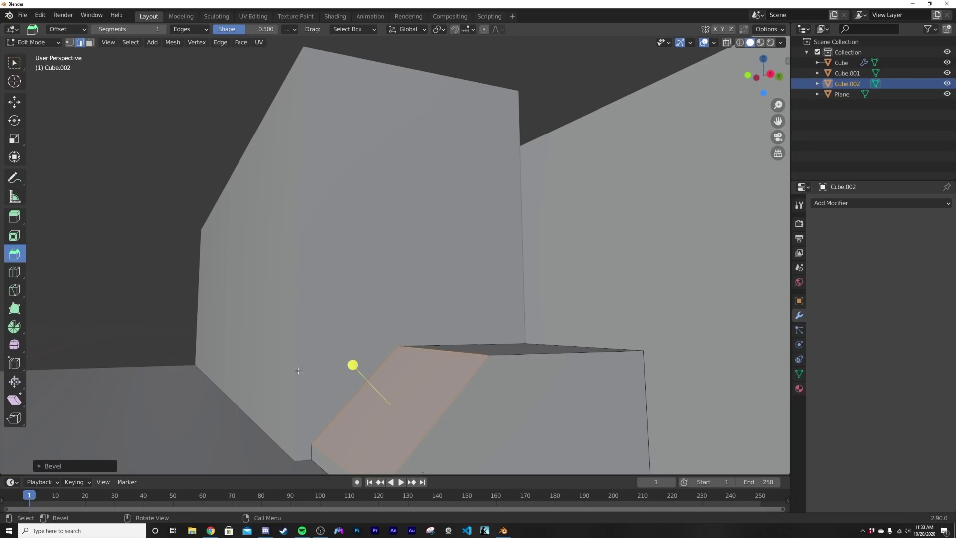
- Turn the bevel into a staircase using a custom profile with the Steps preset and 23 segments
left_click(75, 465)
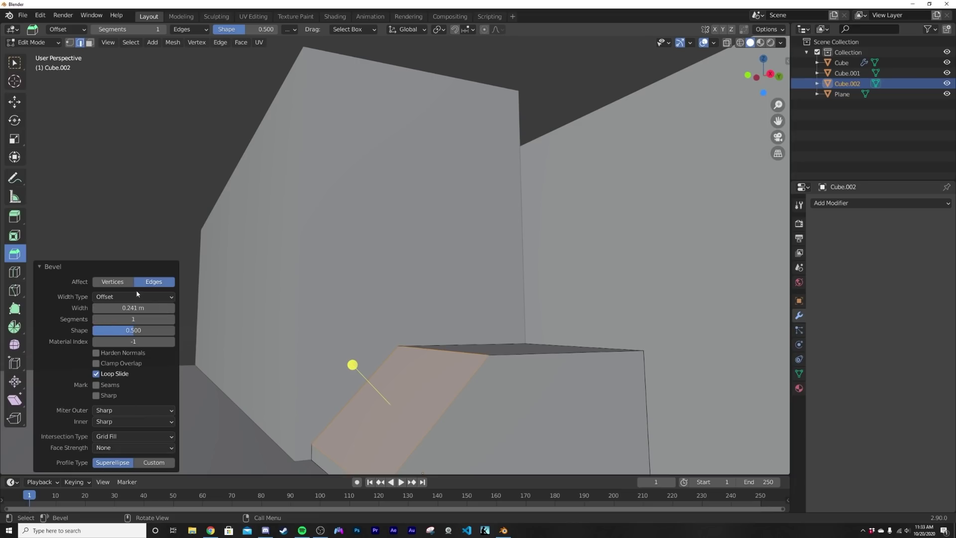
left_click(153, 462)
left_click(80, 291)
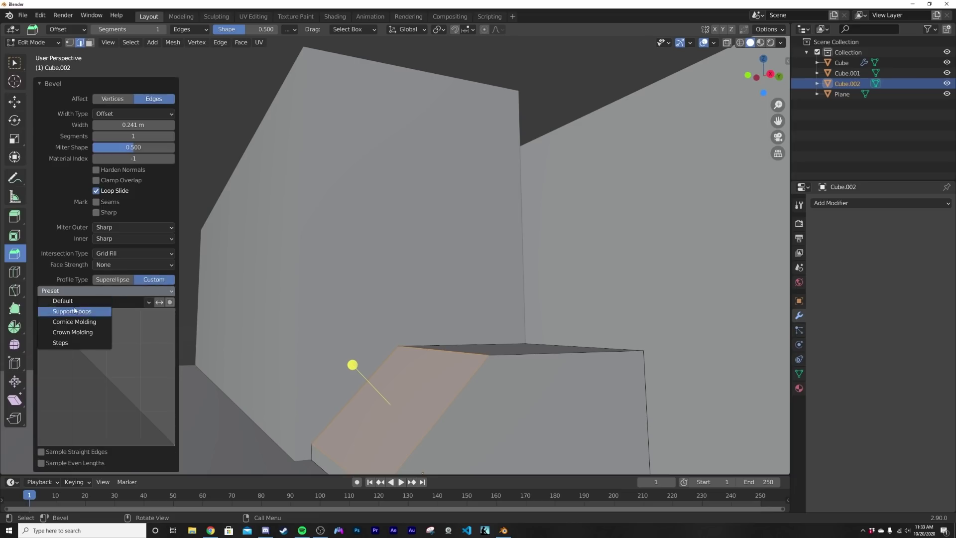
left_click(74, 344)
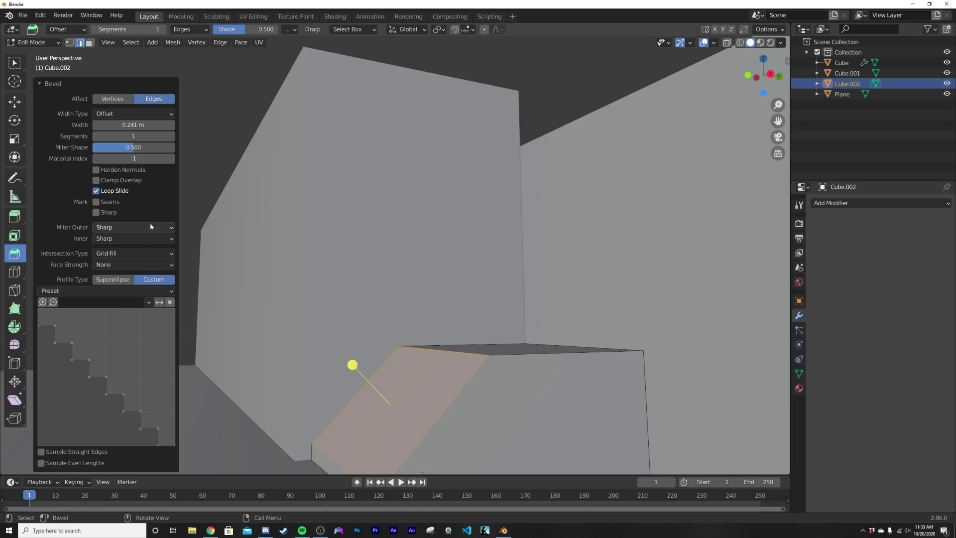
left_click_drag(133, 136, 172, 136)
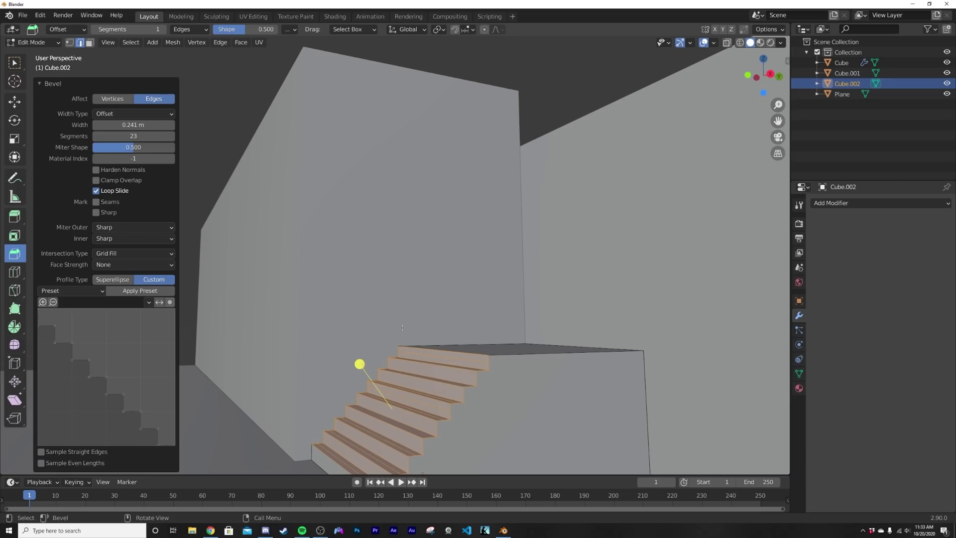
middle_click_drag(402, 327, 406, 371)
key("Tab")
- Raise the tall slab's upper face along Z in Edit Mode and apply the object's scale
scroll(493, 363, "down", 3)
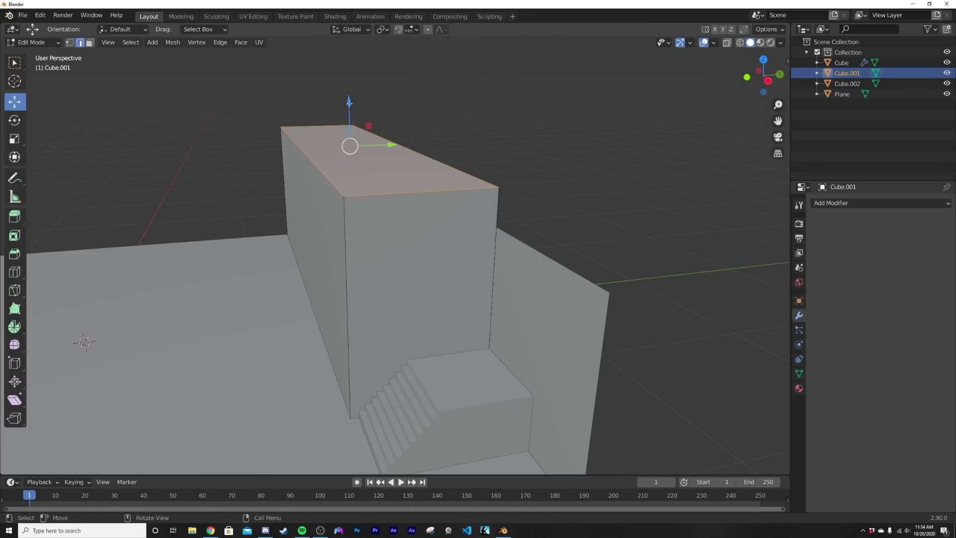
key("Tab")
key("ctrl+a")
left_click(488, 193)
- Add a cube and shape it into an upright, door-sized block beside the scene
middle_click_drag(488, 193, 486, 271)
key("shift+a")
mouse_move(485, 271)
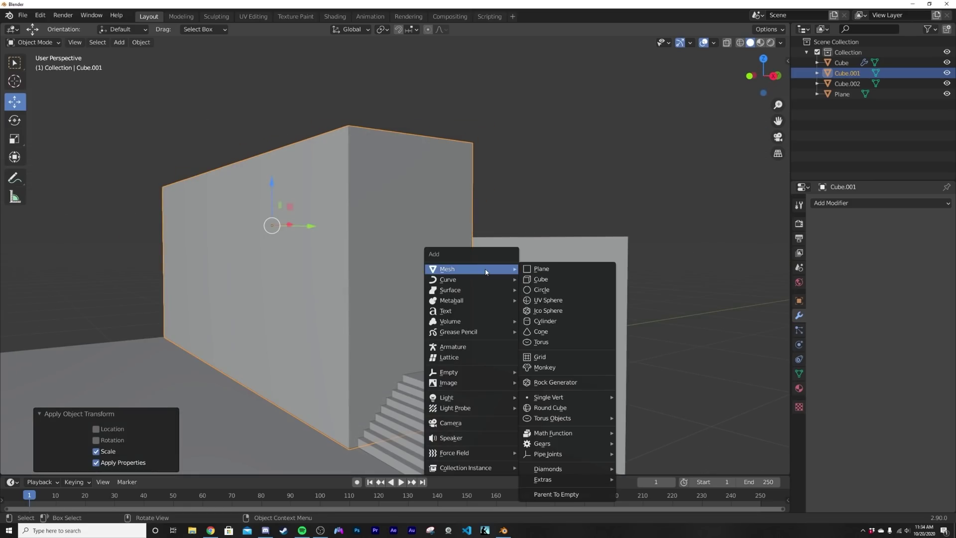
left_click(540, 278)
middle_click_drag(541, 279, 285, 341)
middle_click_drag(285, 341, 234, 343)
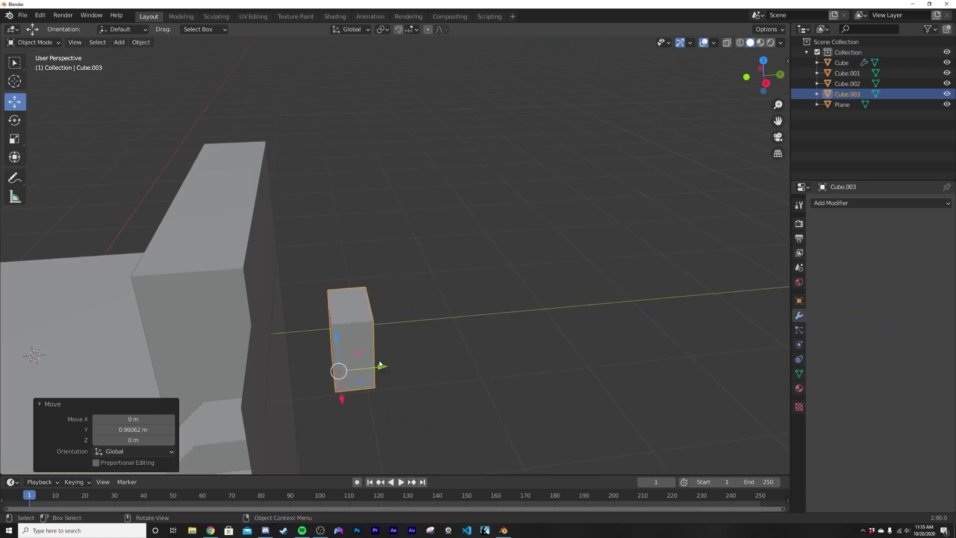
scroll(388, 313, "up", 3)
key("Tab")
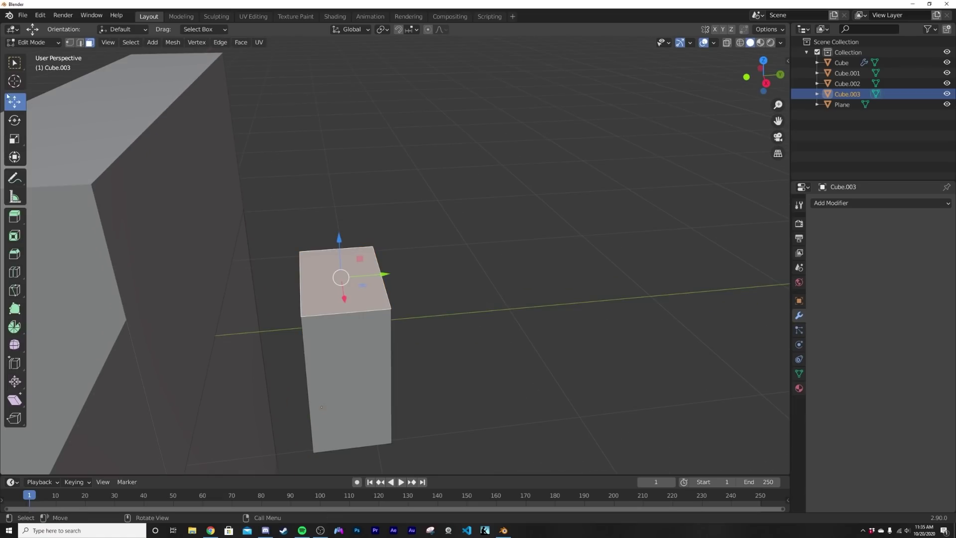
- Bevel the door block's two upper side edges by about 0.134 m with 7 segments to form a round arch
left_click(15, 254)
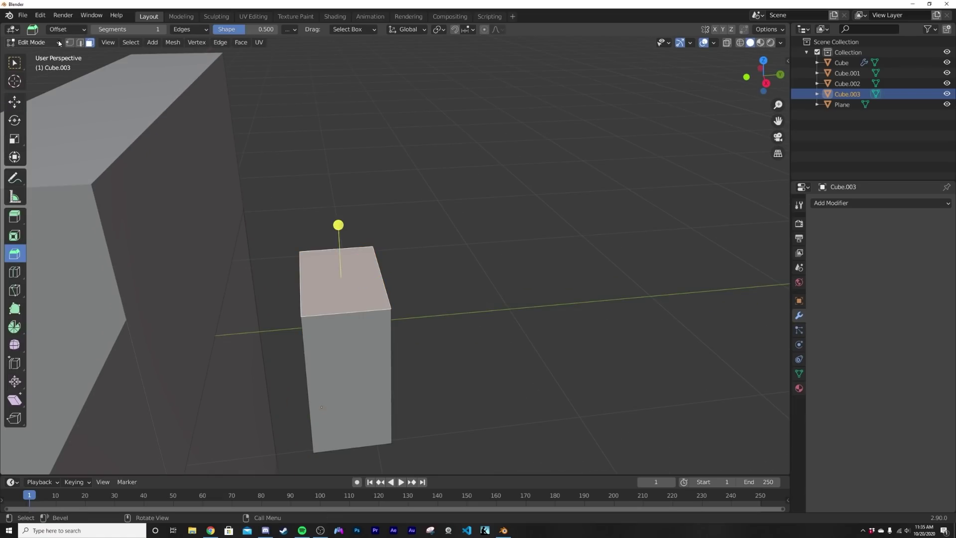
left_click(80, 42)
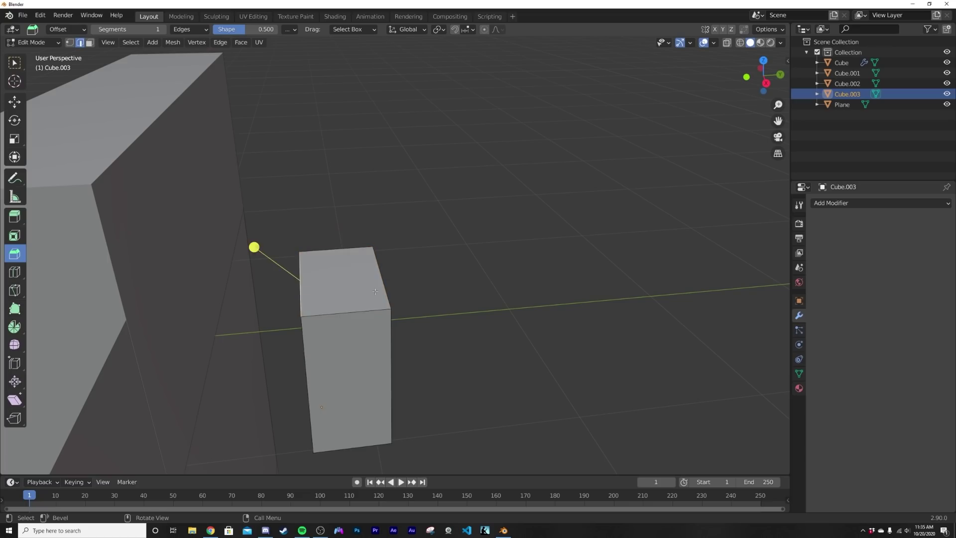
left_click_drag(338, 223, 337, 191)
scroll(341, 202, "up", 6)
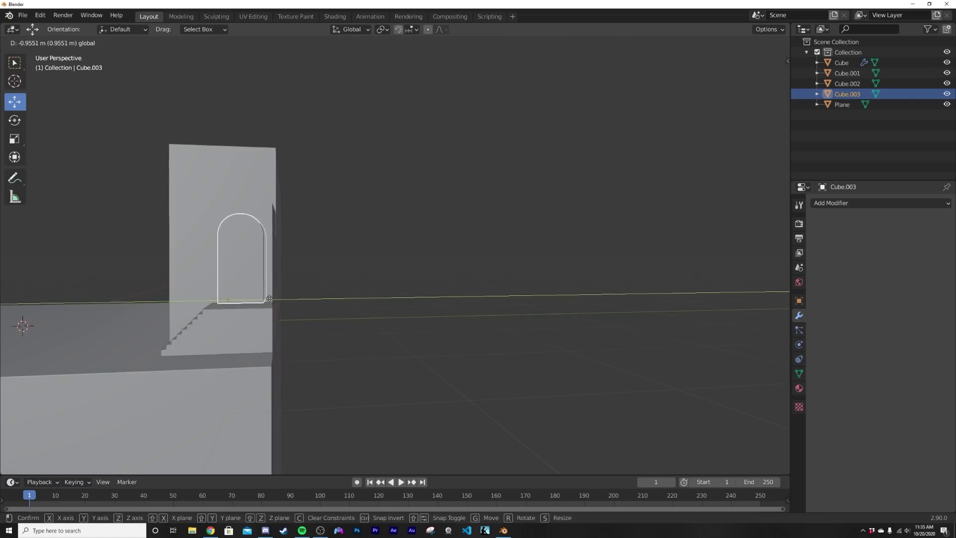
- Move the arched block about -0.95 m along Y into the tall slab's end wall above the stair landing
left_click_drag(318, 305, 282, 306)
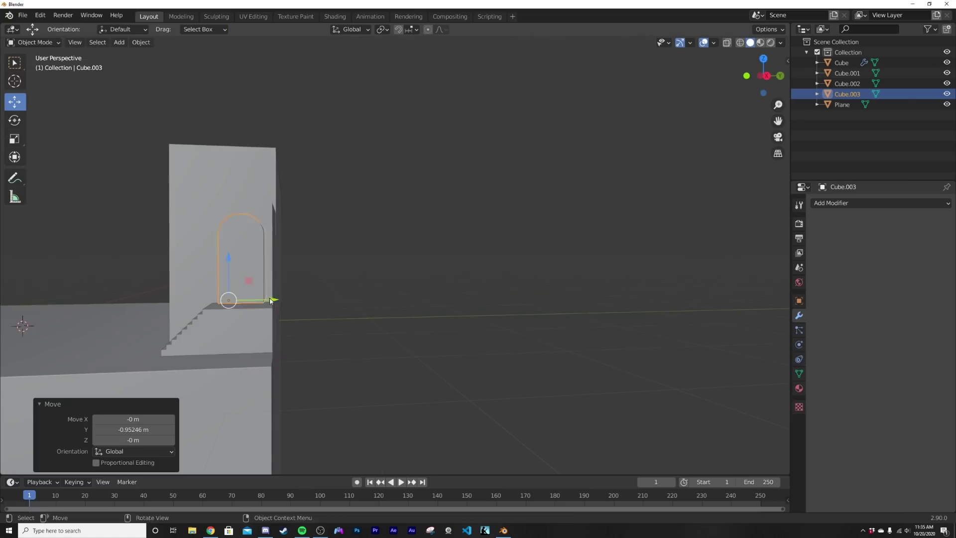
scroll(282, 303, "up", 6)
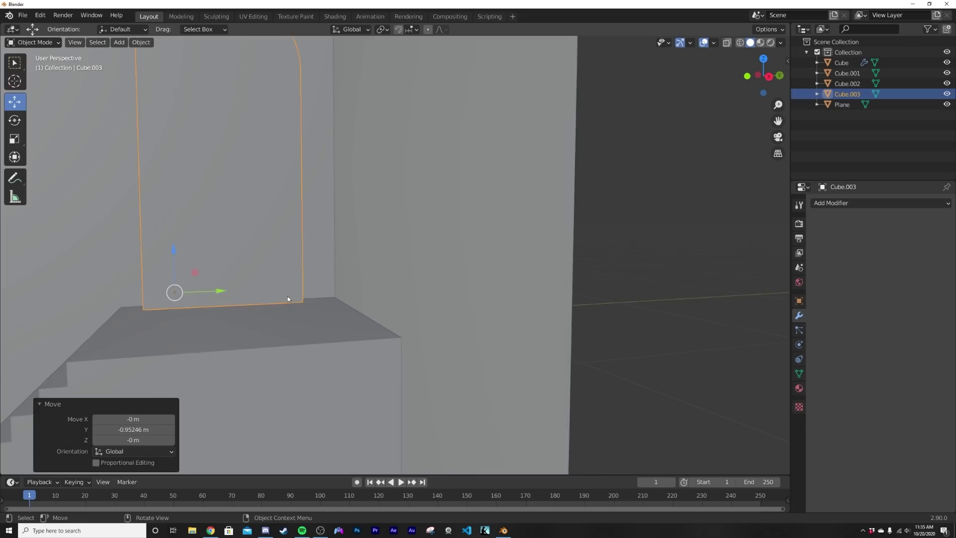
- Add a Boolean modifier to the tall slab, set to Difference with the arched block as its object
middle_click_drag(288, 298, 336, 294)
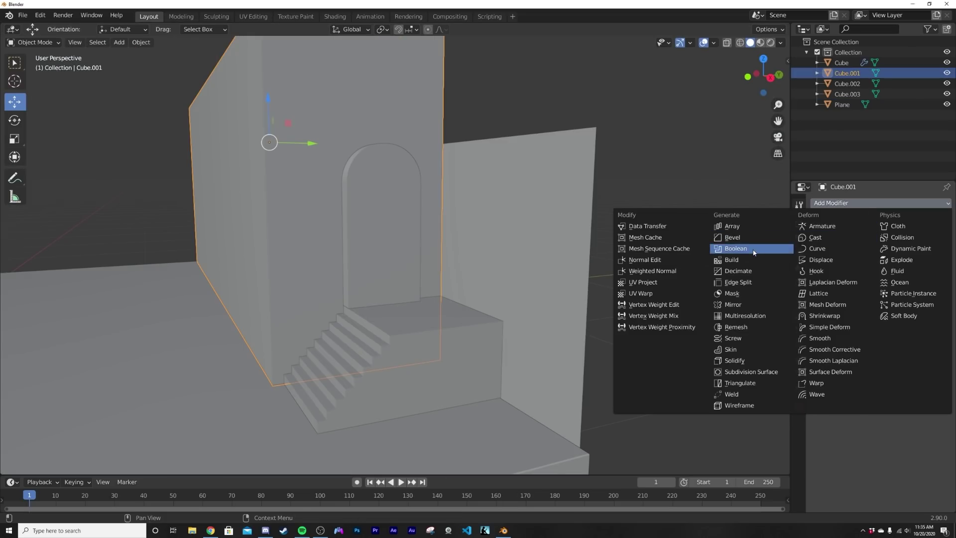
left_click(735, 237)
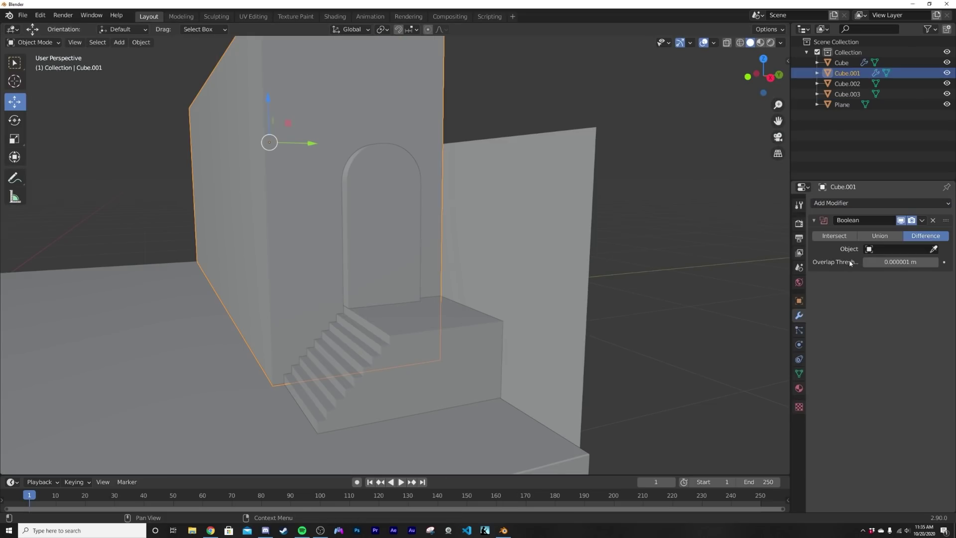
left_click(933, 249)
left_click(391, 177)
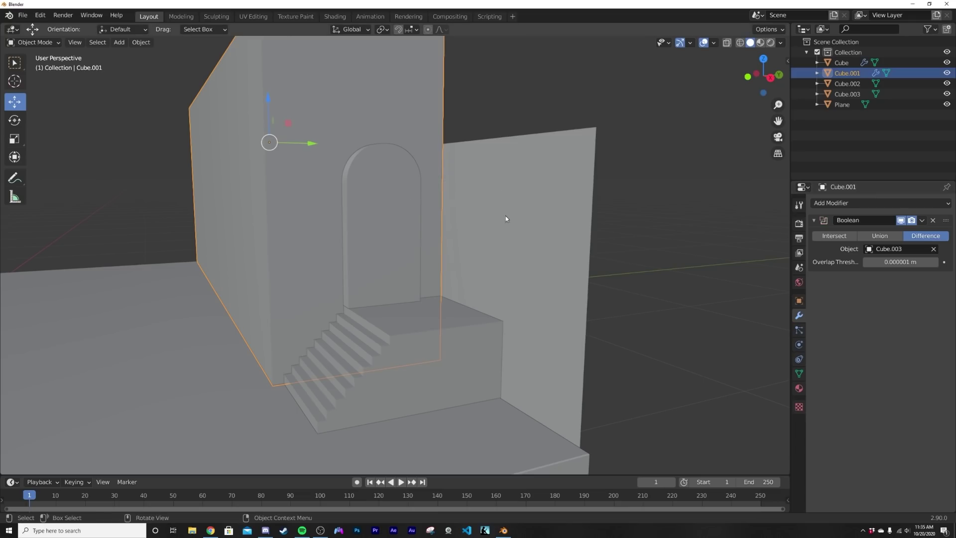
- Hide the arched cutter block to expose the doorway above the stairs
left_click(375, 192)
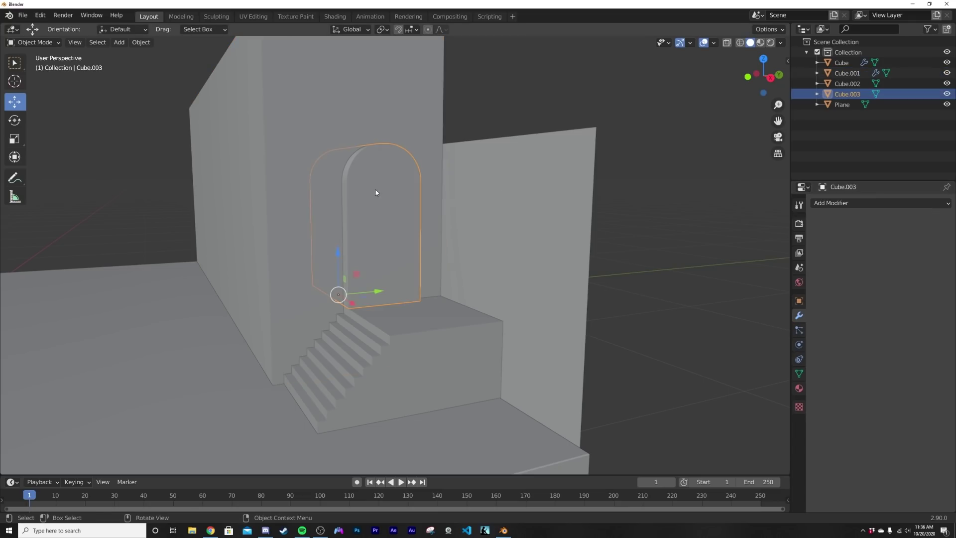
key("h")
middle_click_drag(375, 189, 357, 196)
middle_click_drag(377, 151, 388, 240)
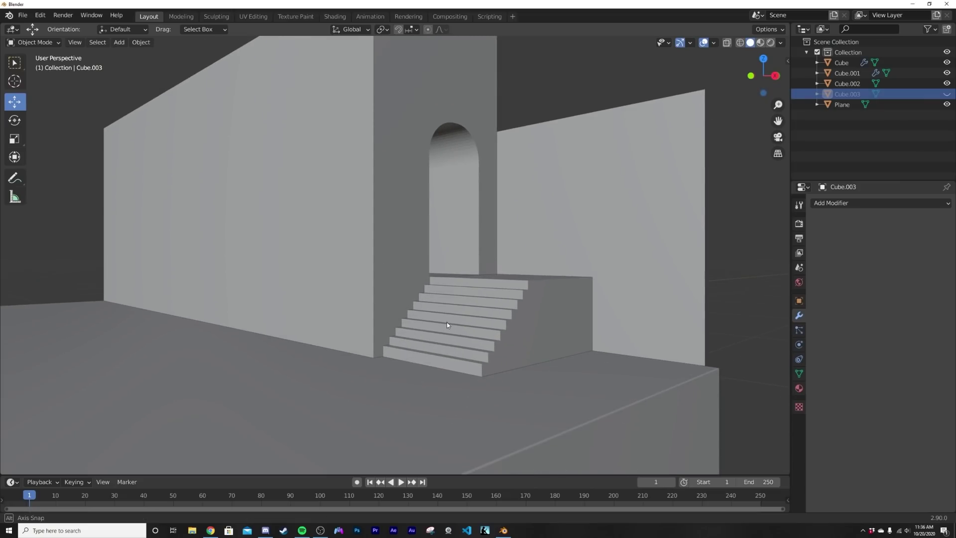
- Add another cube, shape it into a long wall on the ground block beside the tall slab, and apply its scale
middle_click_drag(447, 321, 383, 338)
scroll(240, 295, "down", 5)
middle_click_drag(245, 299, 248, 308)
key("shift+a")
mouse_move(247, 309)
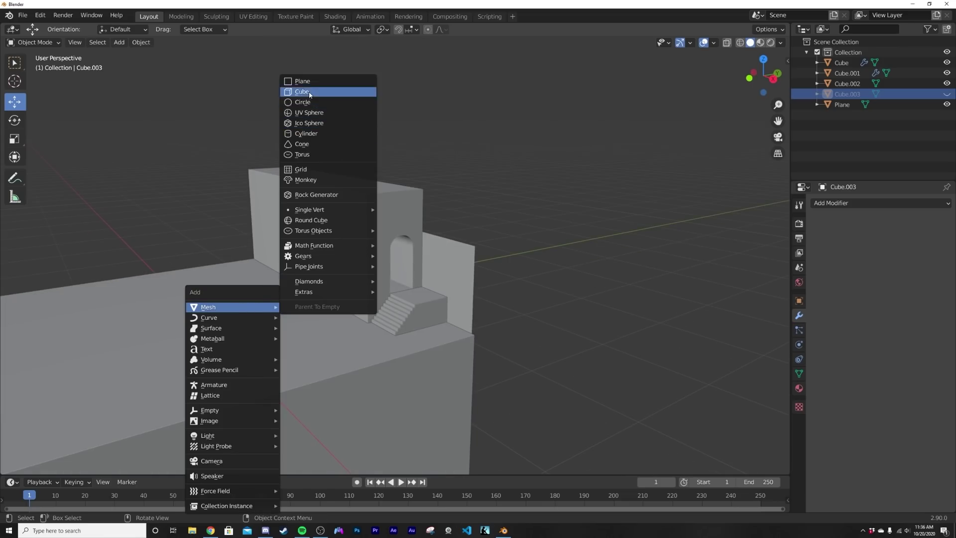
left_click(302, 91)
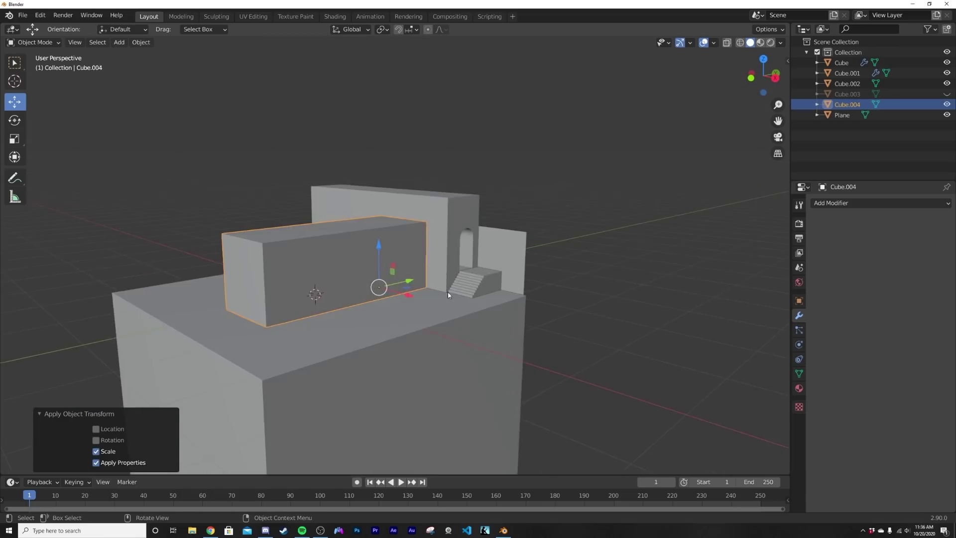
scroll(446, 291, "up", 4)
middle_click_drag(553, 313, 451, 342, "shift")
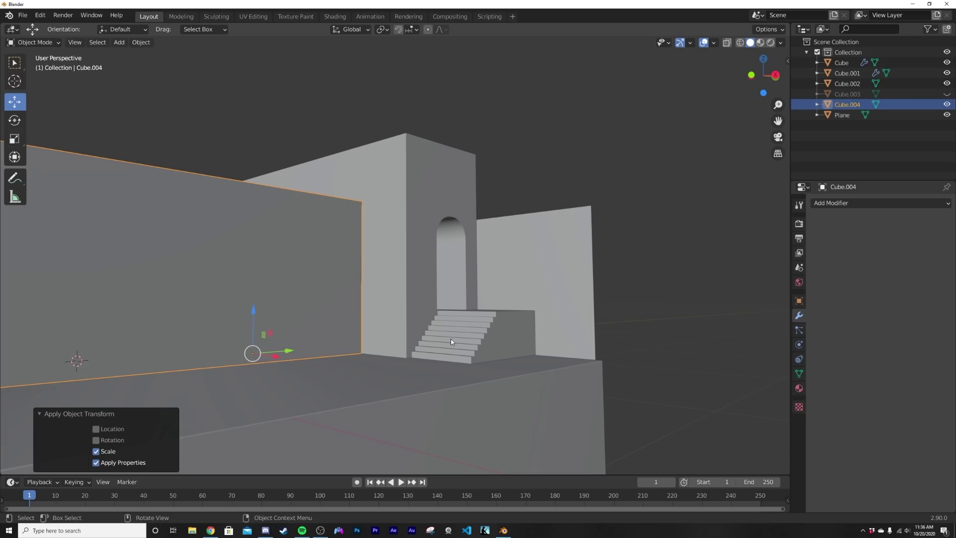
- Duplicate the staircase block and move the copy about -1.61 m along Y
scroll(451, 341, "down", 4)
middle_click_drag(450, 309, 450, 324)
left_click(450, 320)
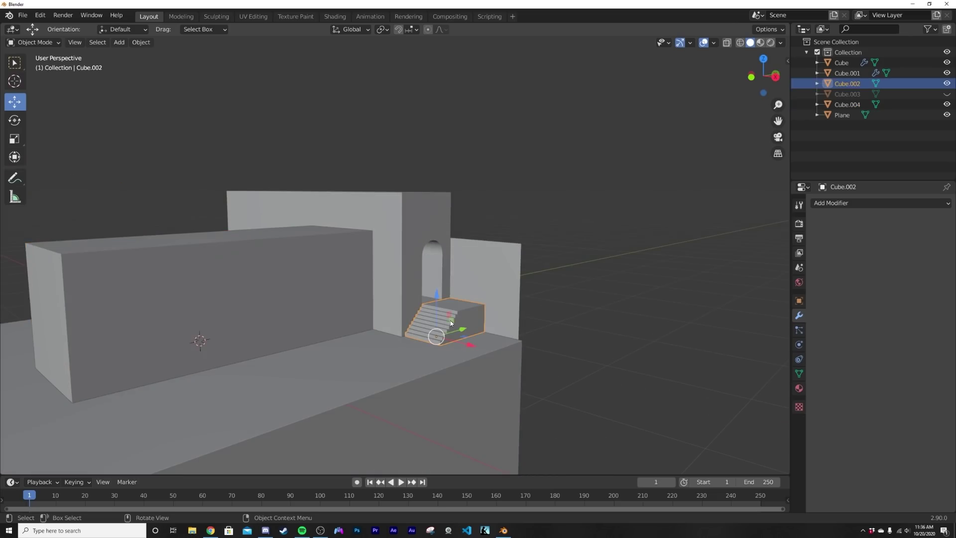
key("shift+d")
key("Escape")
middle_click_drag(375, 366, 373, 377)
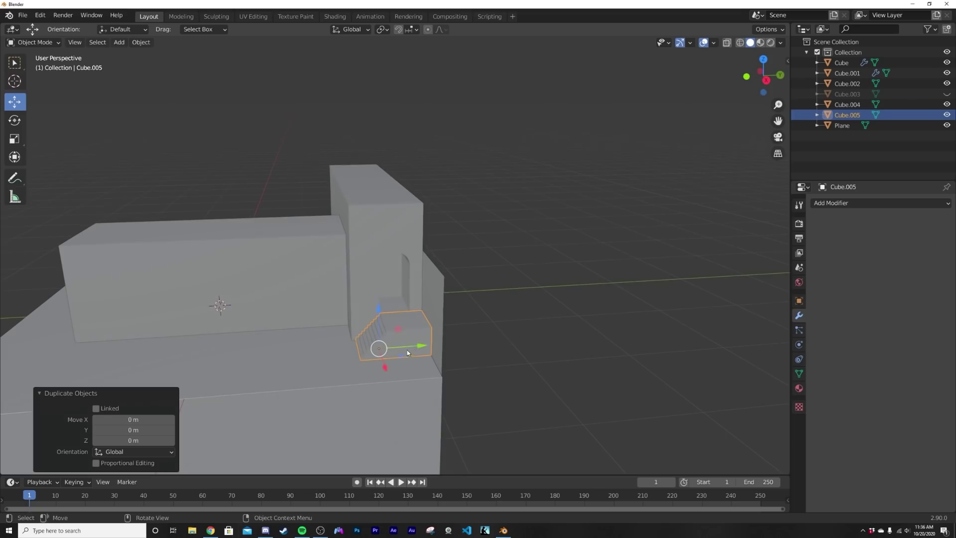
left_click_drag(413, 347, 239, 360)
- Rotate the duplicated stairs 90° about Z and place them at the ground block's front face, near X 2.59, Y 0.33, Z -0.31 m
left_click(799, 300)
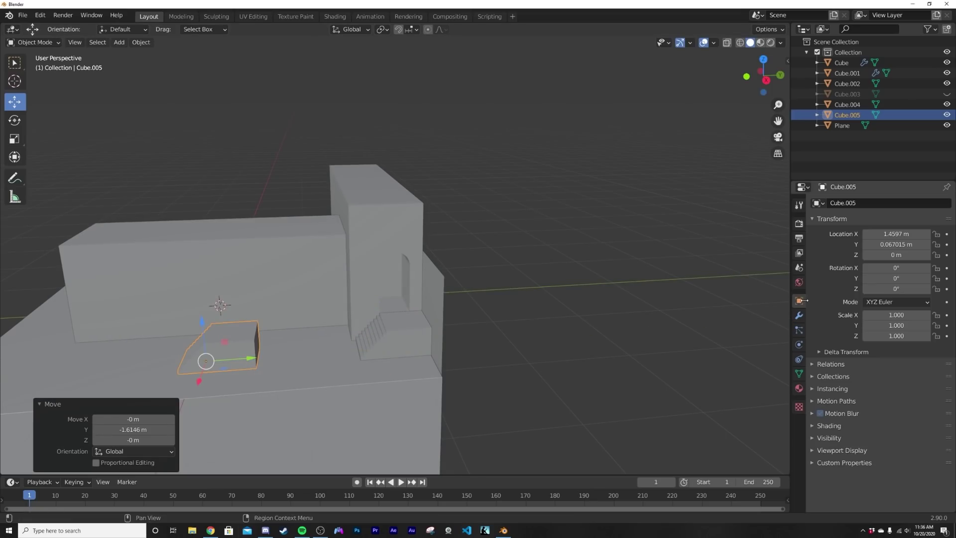
left_click(895, 288)
type("90")
key("Return")
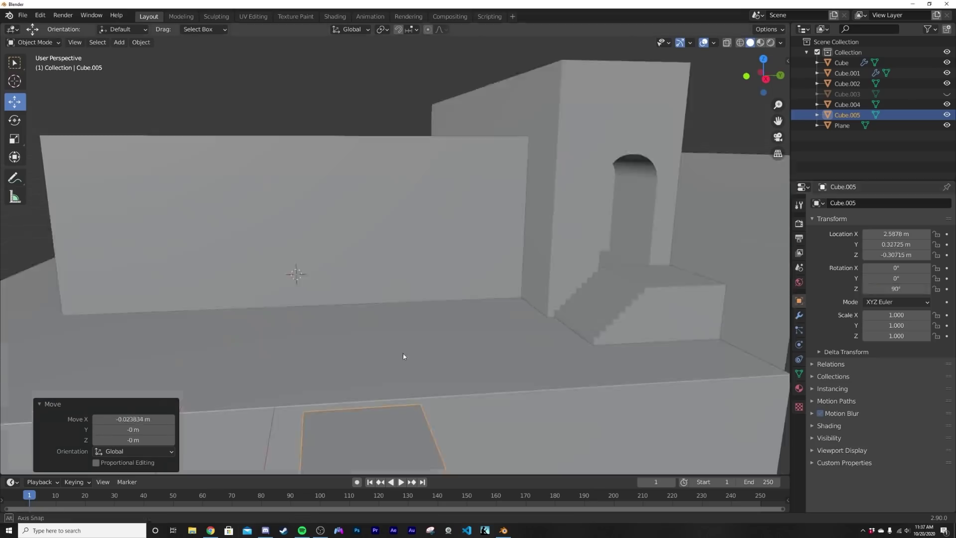
middle_click_drag(402, 353, 404, 321)
key("KP_Decimal")
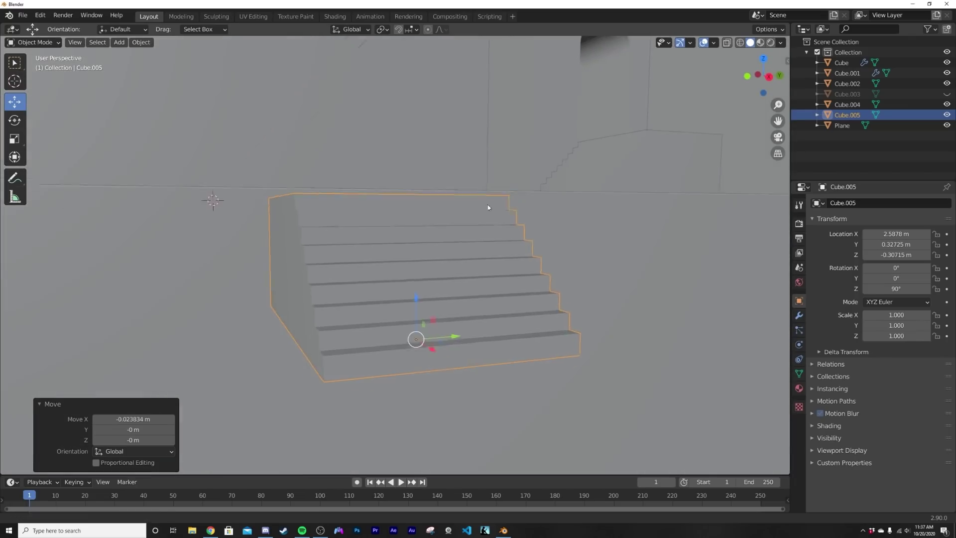
- Frame the doorway and stairs, add a camera, and align it to the current view
middle_click_drag(478, 222, 489, 323, "shift")
middle_click_drag(489, 322, 498, 343, "shift")
key("shift+a")
left_click(472, 467)
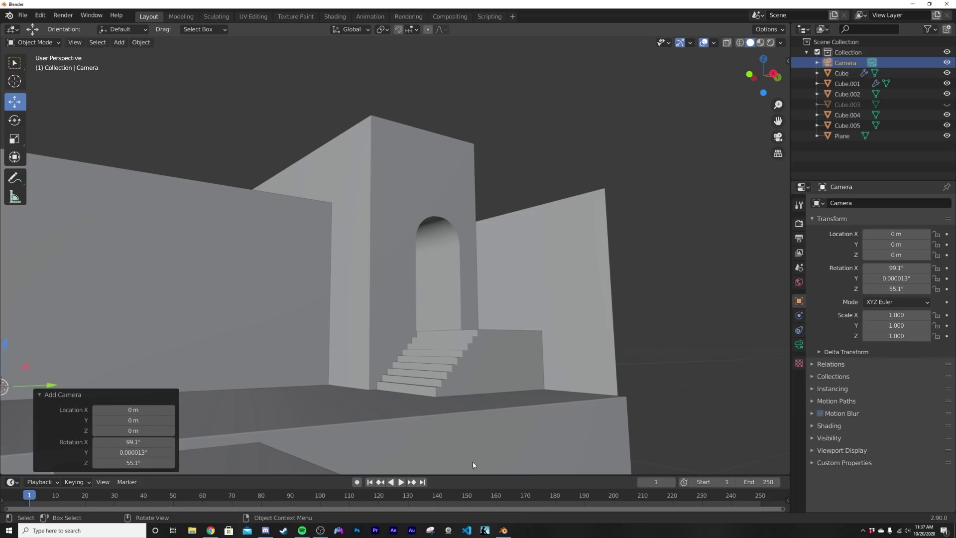
key("ctrl+alt+KP_0")
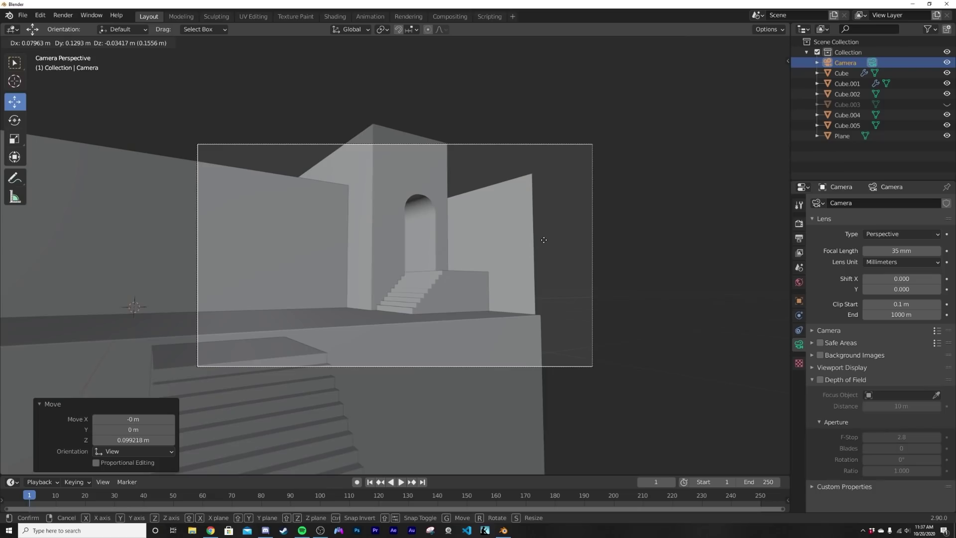
- Move the ground block's front face about -1.16 m along X in Edit Mode
right_click(544, 240)
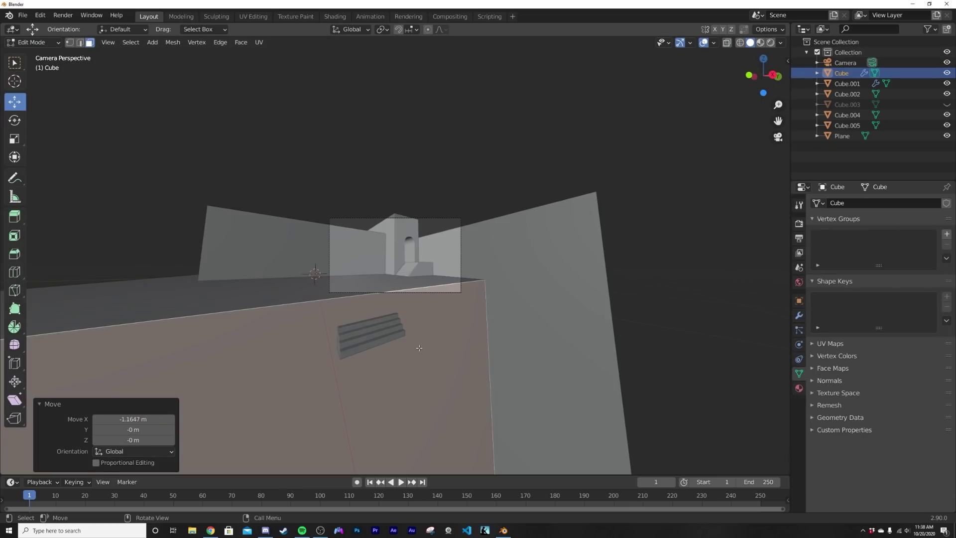
middle_click_drag(373, 374, 377, 401)
scroll(376, 401, "down", 6)
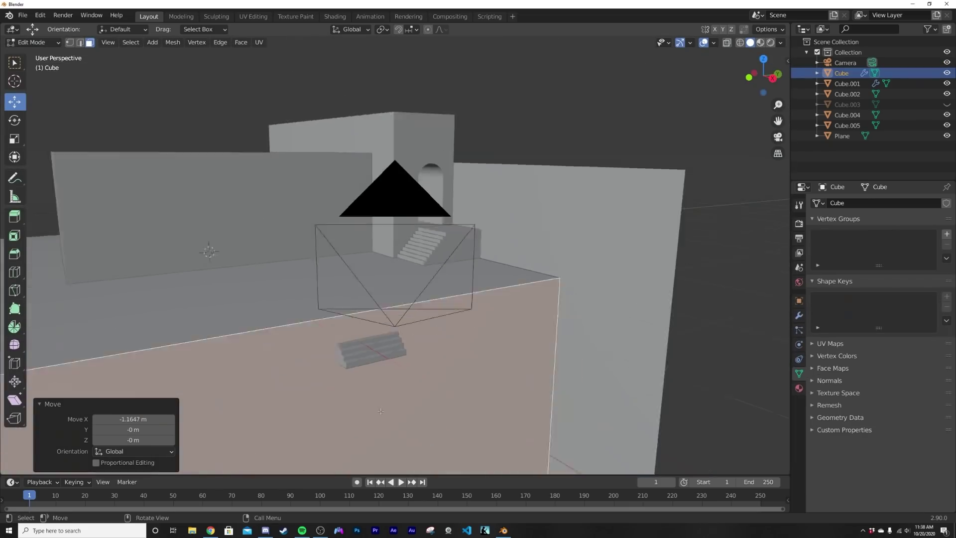
- Move the ground block's front face about -0.32 m further, leave Edit Mode and frame the scene through the camera
left_click_drag(387, 446, 384, 443)
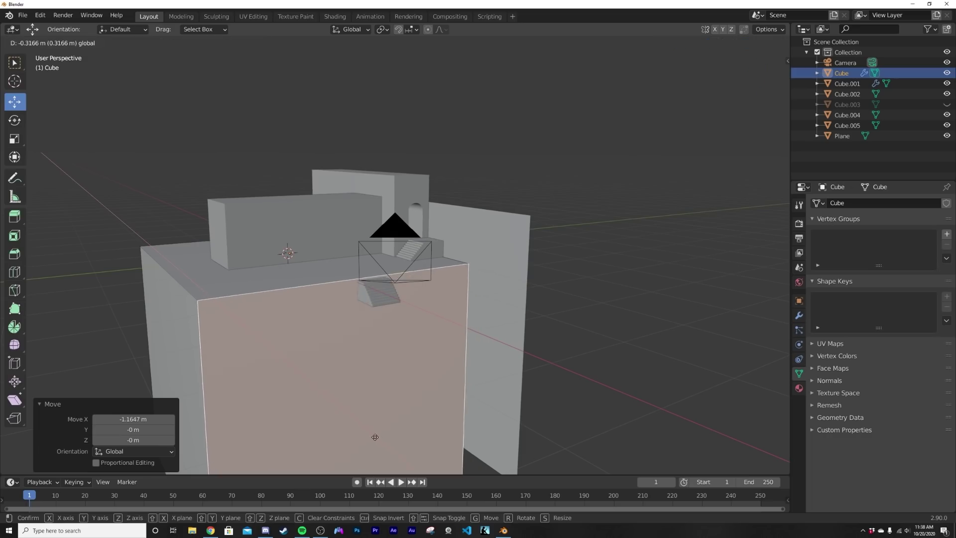
left_click(376, 438)
key("Tab")
key("KP_0")
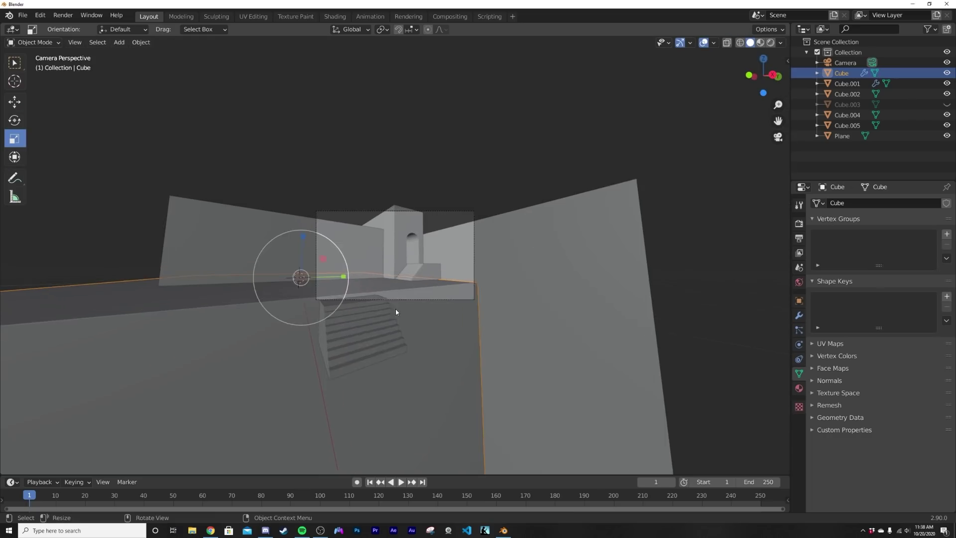
left_click(315, 145)
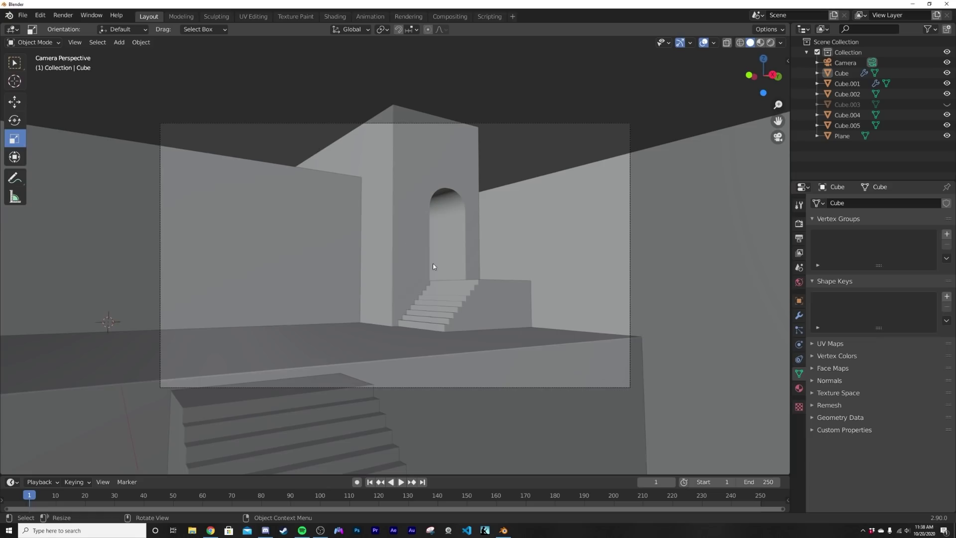
scroll(437, 268, "up", 2)
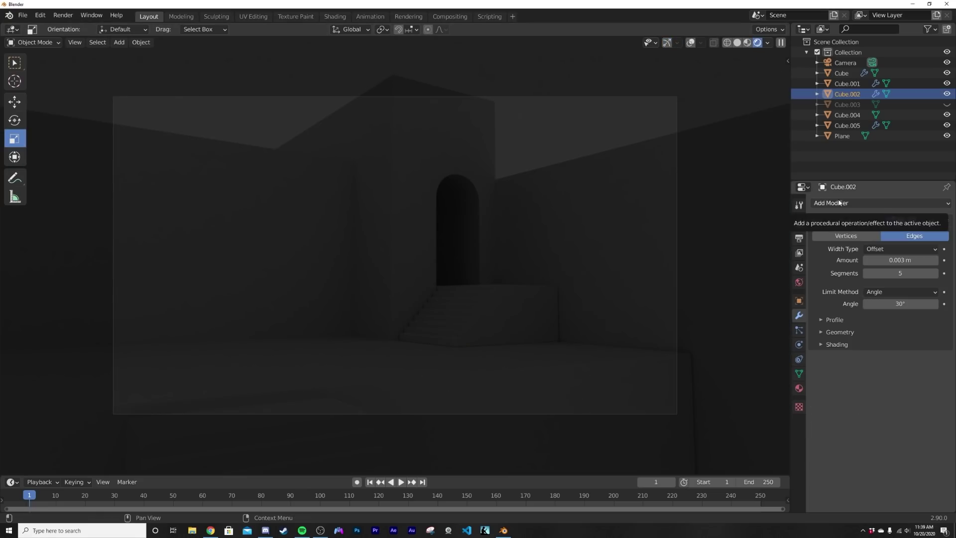
- Light the world by assigning a Nishita Sky Texture to the background color, and return to the camera view
left_click(798, 282)
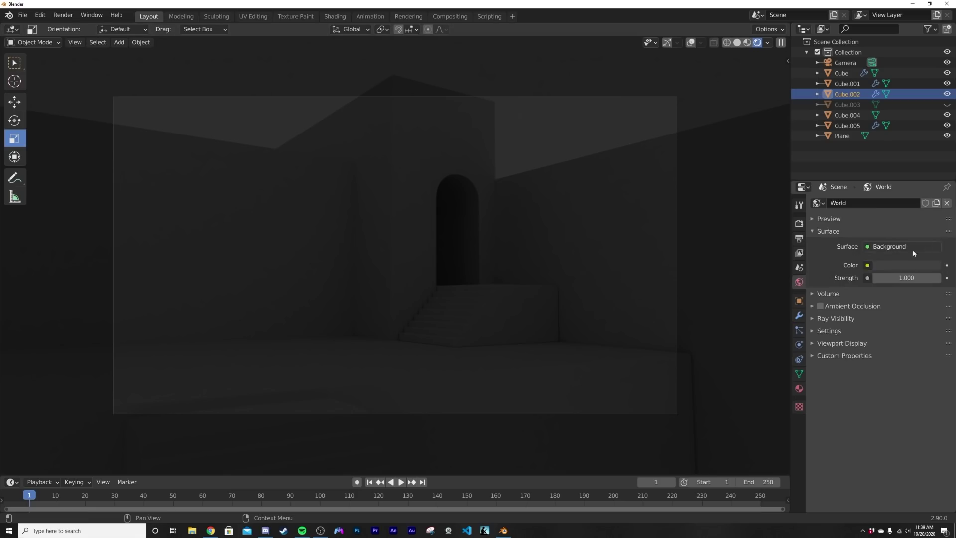
left_click(867, 265)
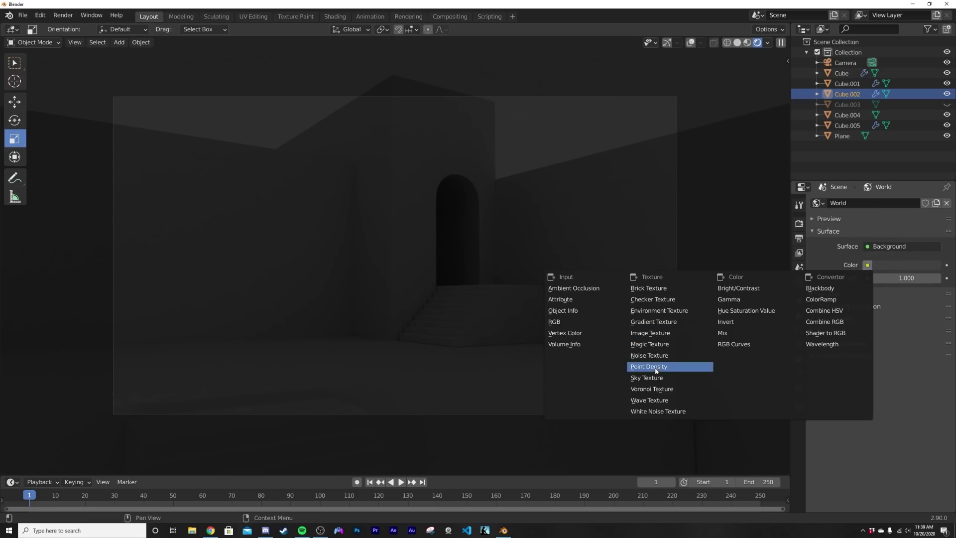
left_click(657, 381)
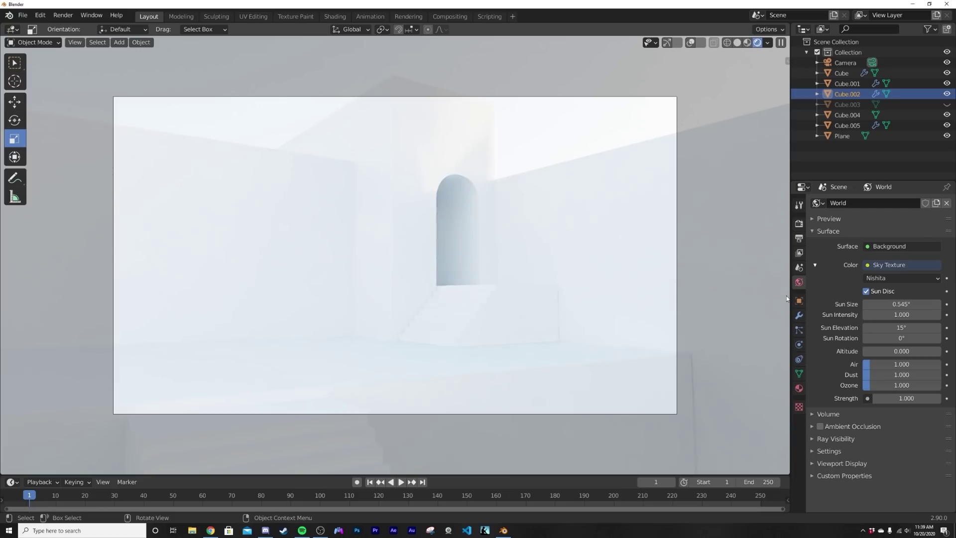
left_click(889, 279)
mouse_move(545, 245)
middle_mouse_down()
mouse_move(535, 249)
mouse_move(542, 266)
mouse_move(443, 241)
mouse_move(506, 222)
mouse_move(549, 234)
middle_mouse_up()
key("KP_0")
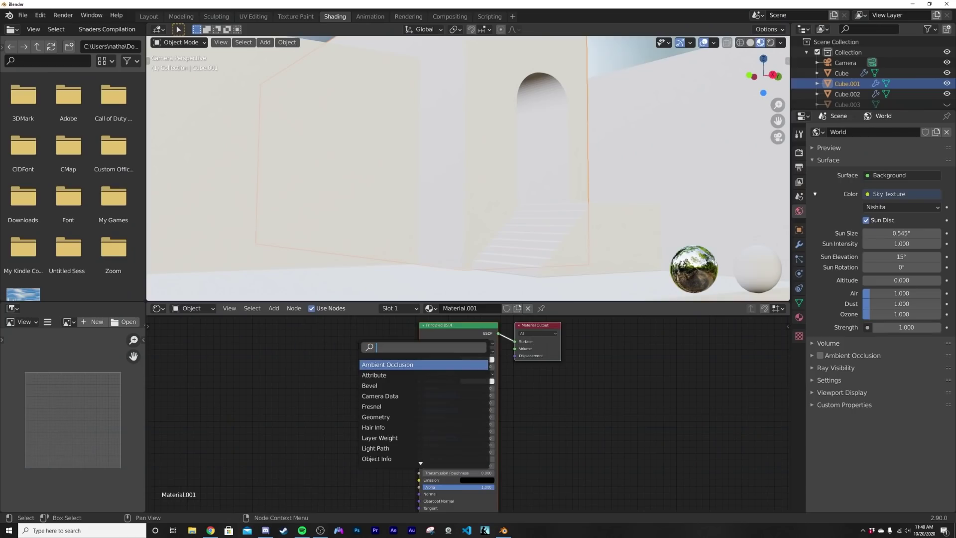
- Add a Musgrave Texture node and a ColorRamp node to the doorway wall's material
type("mus")
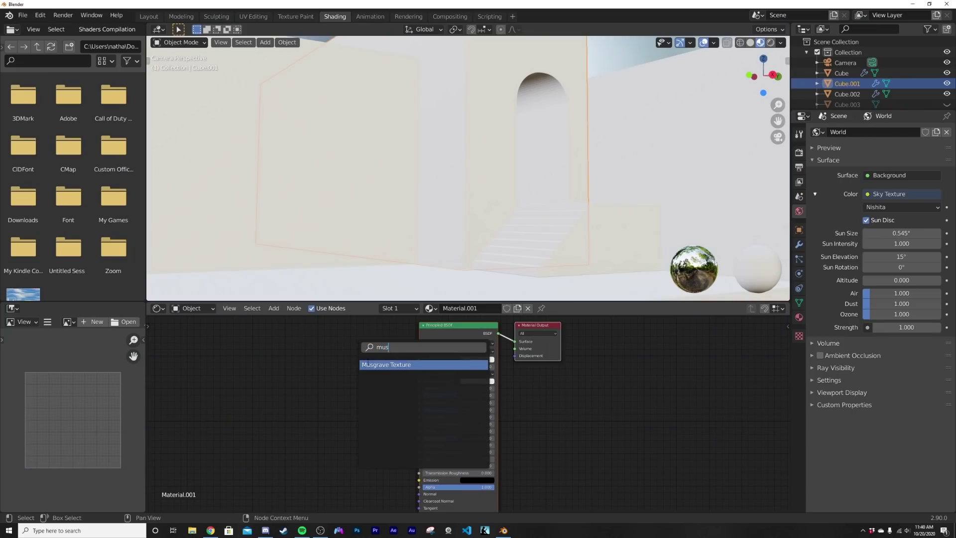
left_click(369, 363)
left_click(208, 398)
key("shift+a")
left_click(312, 368)
type("col")
left_click(331, 397)
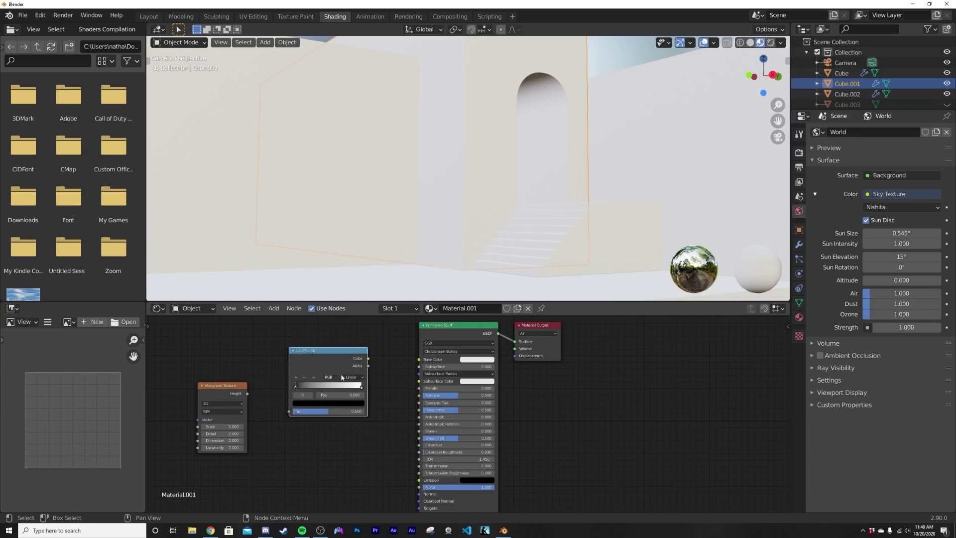
- Recolor the ColorRamp's white stop to pale blue, hex B9D5FF
left_click(331, 388)
scroll(333, 387, "up", 3)
left_click(331, 382)
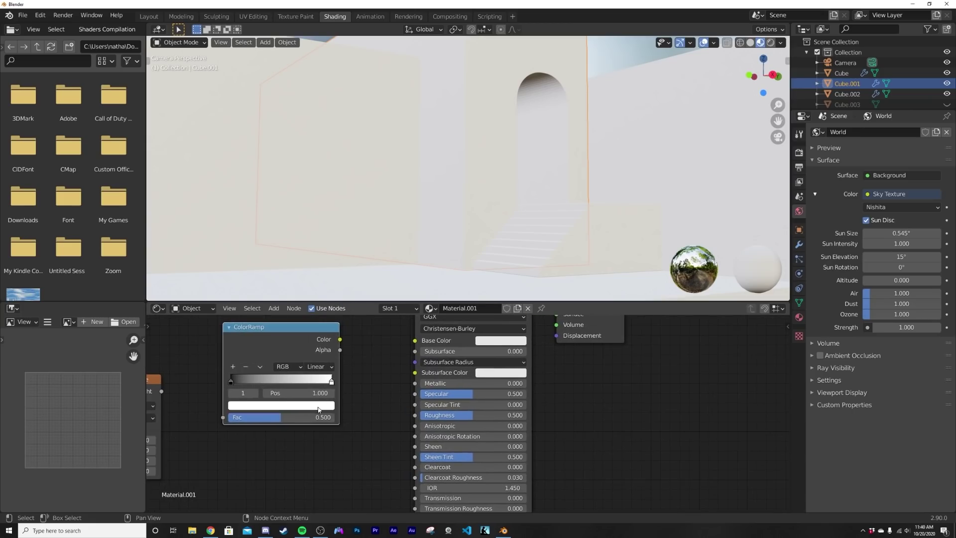
left_click(318, 405)
left_click_drag(274, 302, 274, 293)
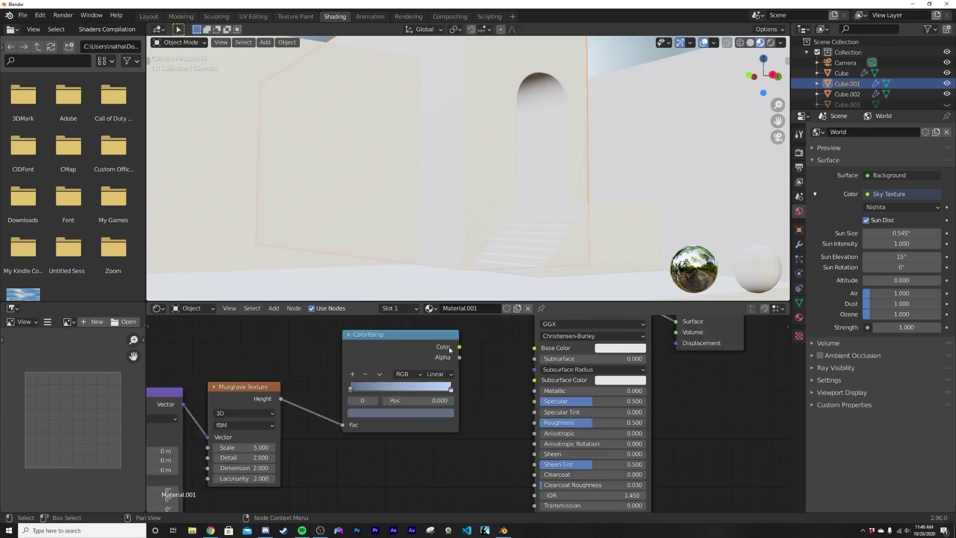
- Connect the ColorRamp color to the shader's Base Color and set the Musgrave detail to 16 and dimension to 0
left_click_drag(459, 347, 546, 353)
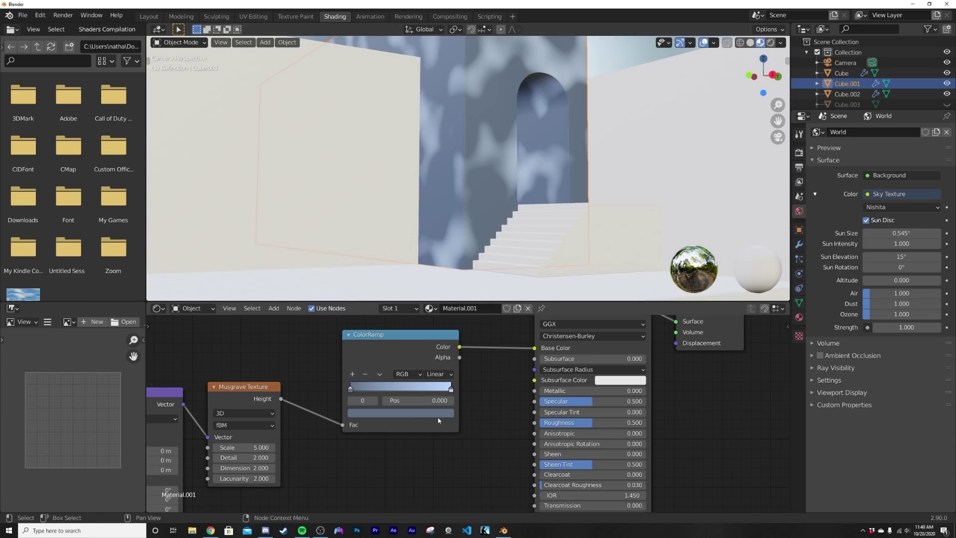
left_click_drag(244, 468, 279, 457)
- Soften the ColorRamp contrast by darkening the light blue stop slightly and brightening the dark stop to a mid blue
left_click(405, 414)
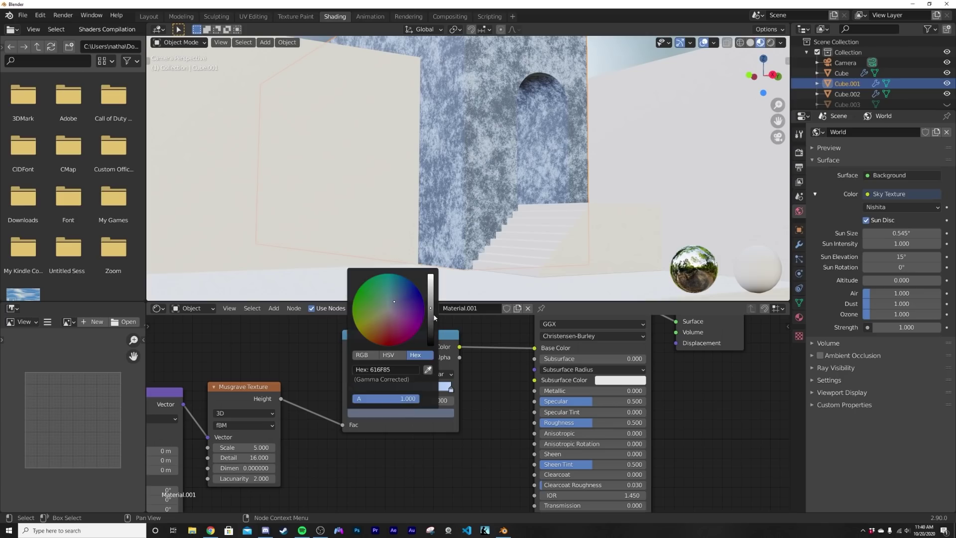
left_click(451, 388)
left_click(433, 416)
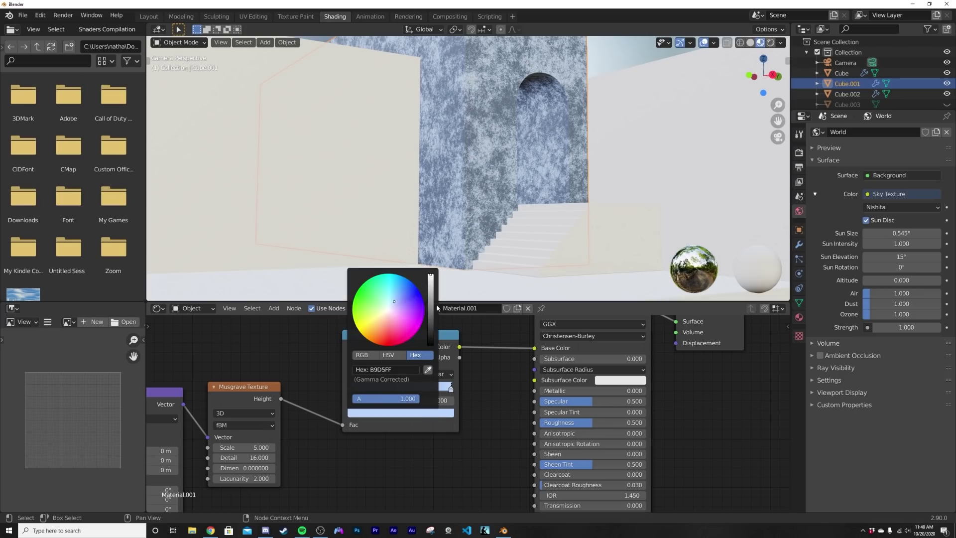
left_click_drag(430, 277, 431, 286)
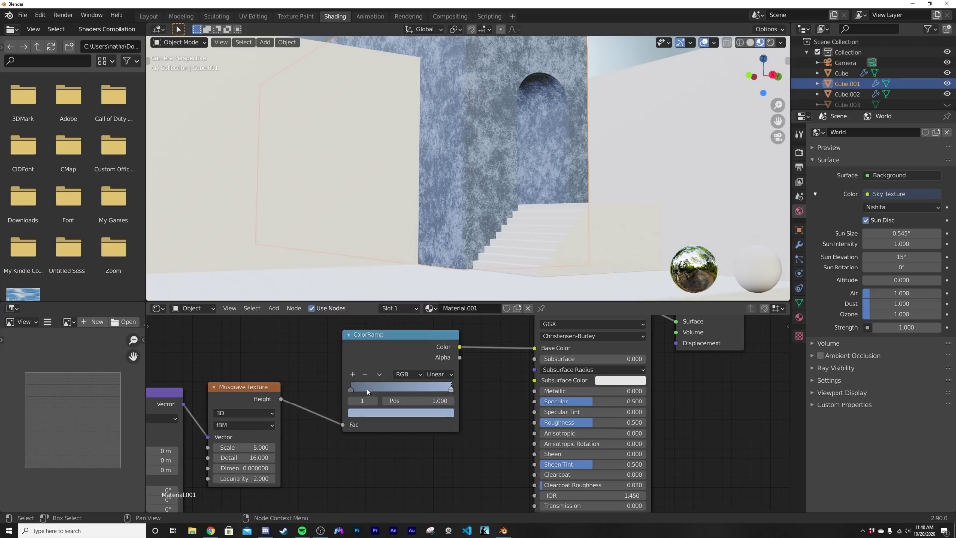
left_click(350, 389)
left_click(370, 411)
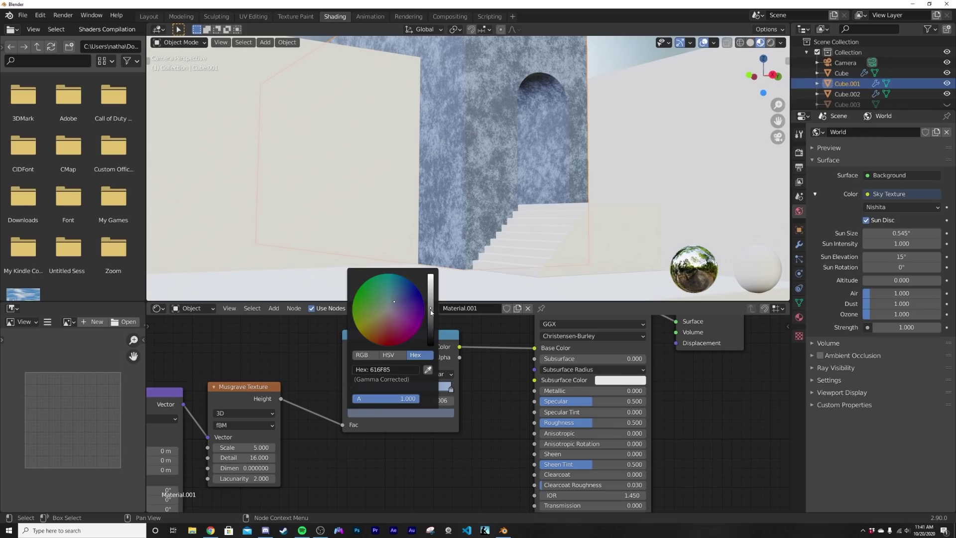
left_click_drag(431, 312, 431, 293)
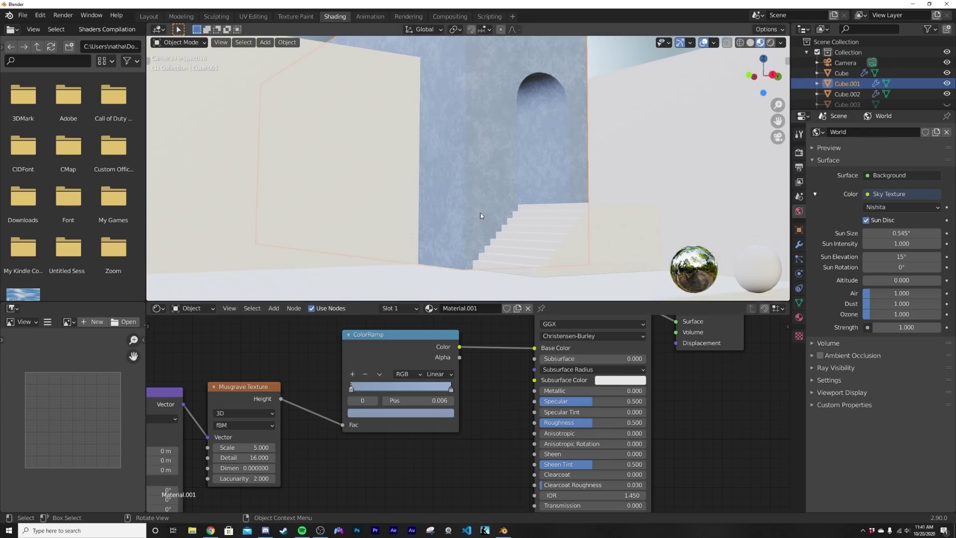
- Add a Bump node and connect its Normal output to the Principled BSDF's Normal input
scroll(474, 375, "down", 4)
key("shift+a")
left_click(479, 364)
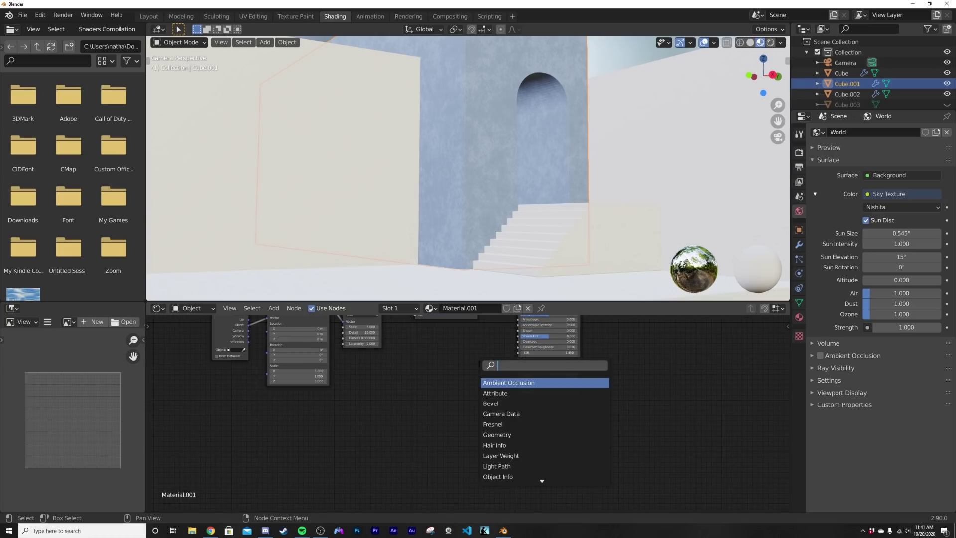
type("bum")
left_click(491, 382)
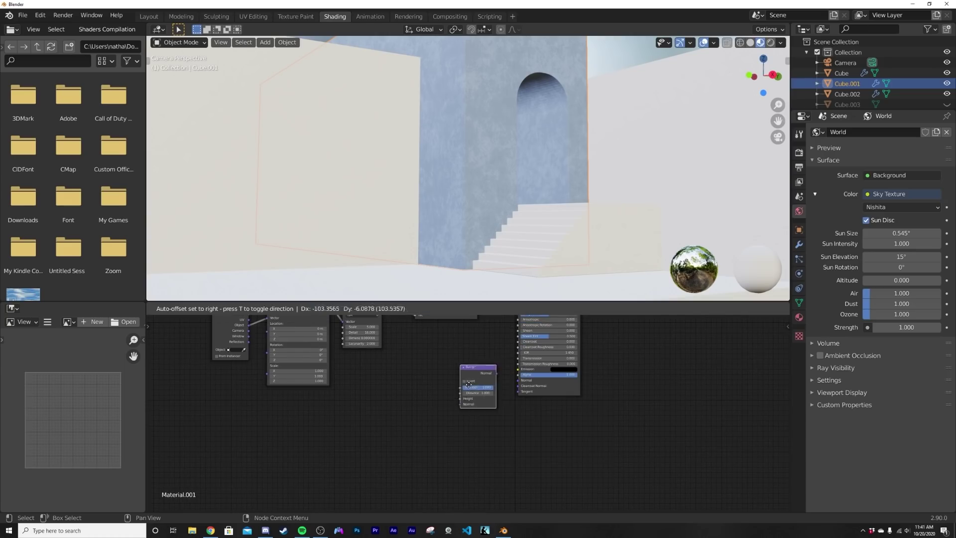
left_click(490, 380)
left_click_drag(491, 376, 518, 380)
- Move the Bump node clear of the shader, feed it the Musgrave height and reduce the bump strength to about 0.1
middle_click_drag(473, 379, 473, 426)
scroll(472, 426, "up", 1)
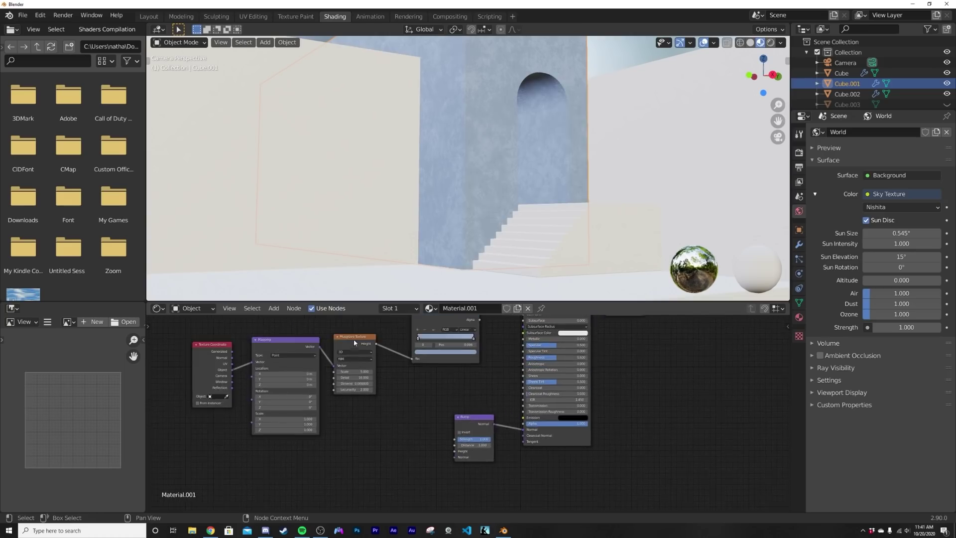
left_click_drag(377, 345, 450, 440)
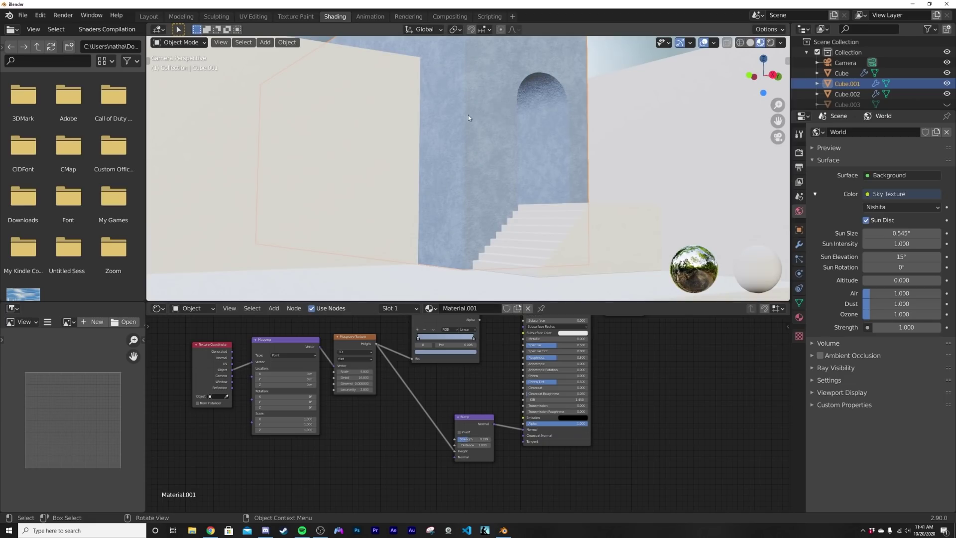
- Link the blue wall material to all objects in the scene and switch the viewport to rendered shading
key("a")
key("ctrl+l")
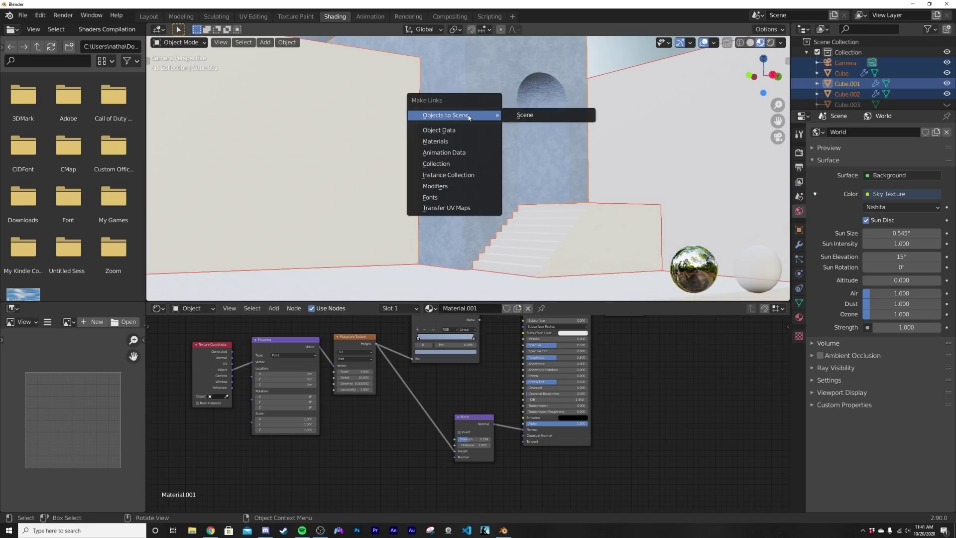
left_click(456, 142)
key("alt+a")
key("z")
left_click(558, 87)
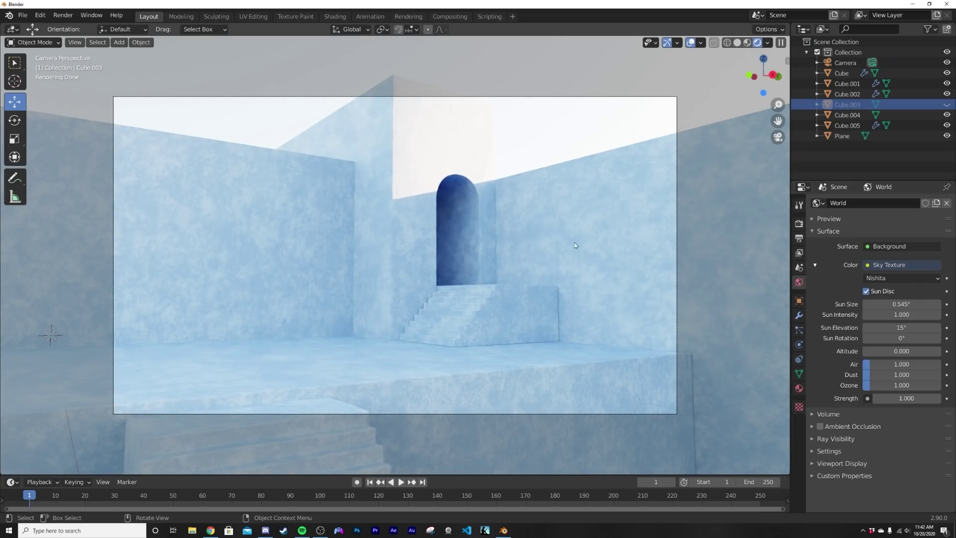
- Tune the sky to sun elevation 39.8°, dust 6.613 and ozone 1.472, and set the background strength to 0.5
left_click(899, 398)
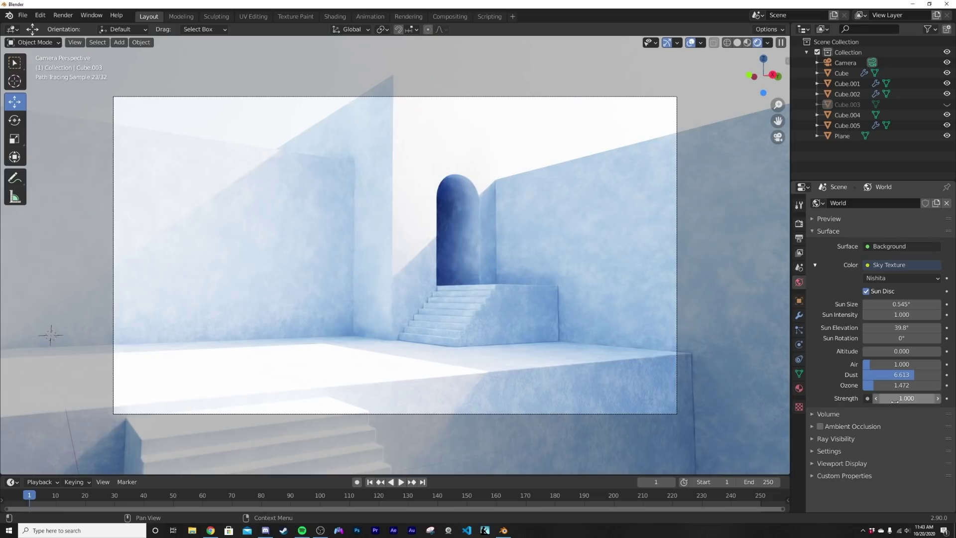
type("1.0")
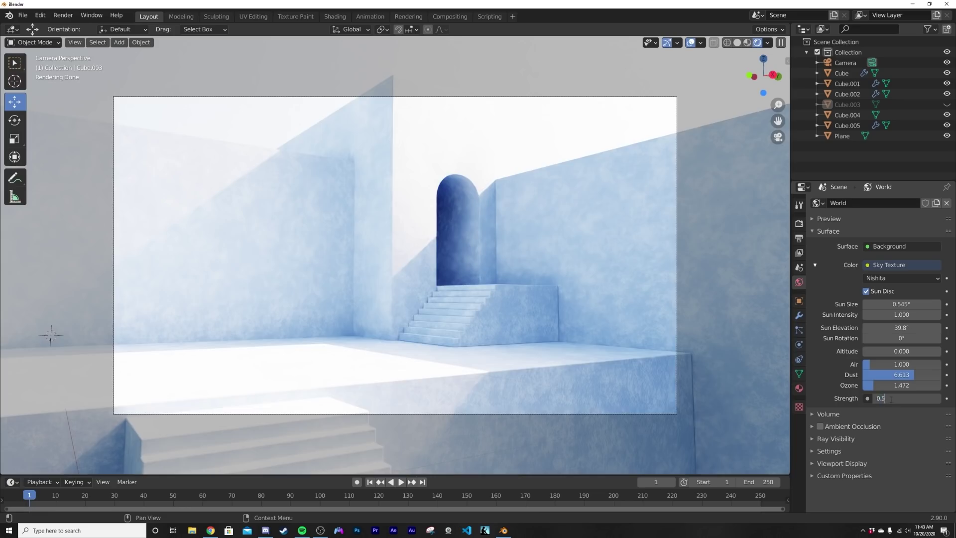
key("Return")
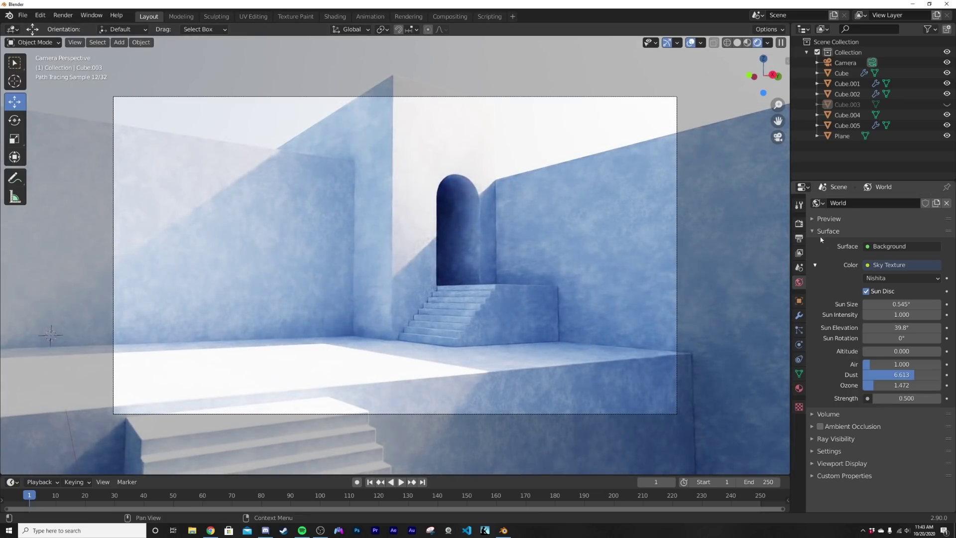
left_click(843, 63)
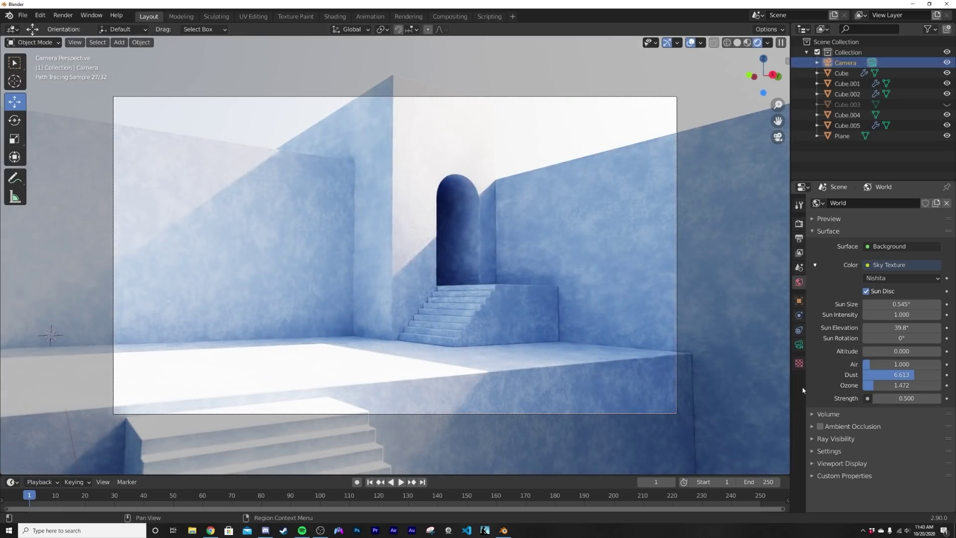
left_click(799, 331)
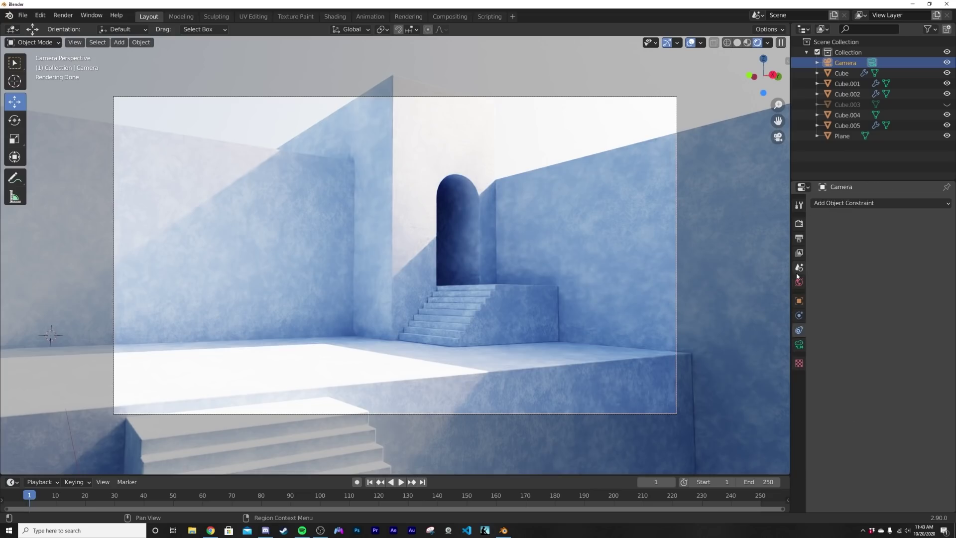
left_click(799, 343)
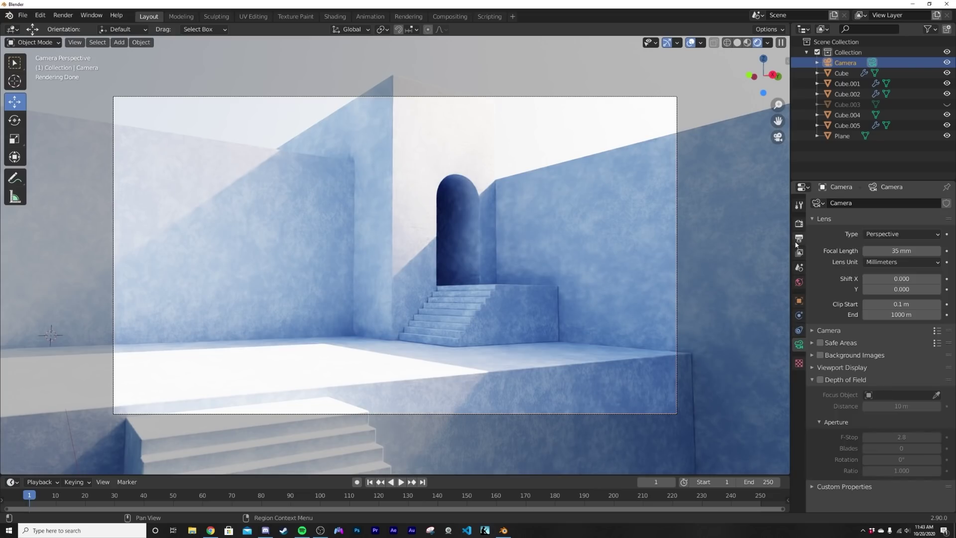
left_click(798, 239)
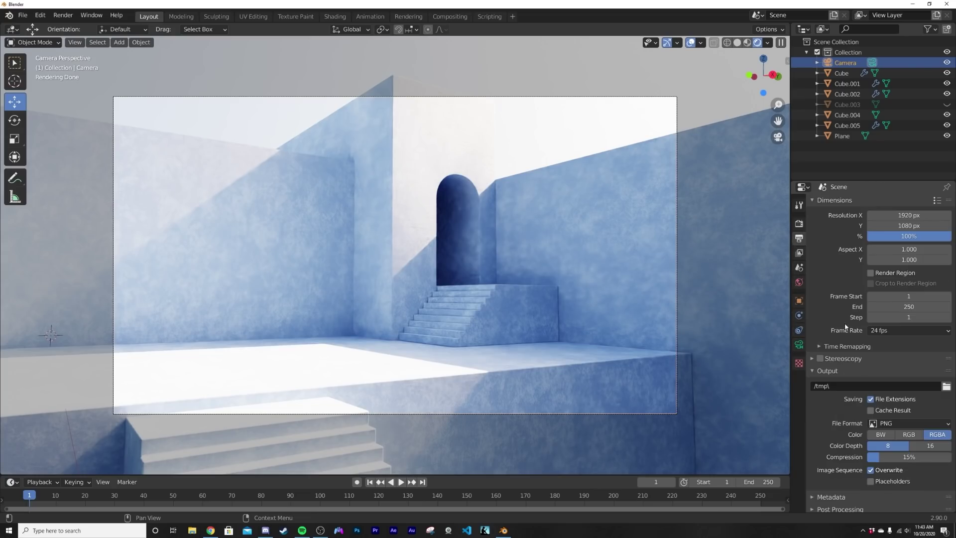
- Set the scene's color management to the Filmic Log view transform with the Medium Contrast look
left_click(798, 223)
left_click(845, 432)
scroll(876, 438, "down", 1)
left_click(901, 442)
left_click(901, 407)
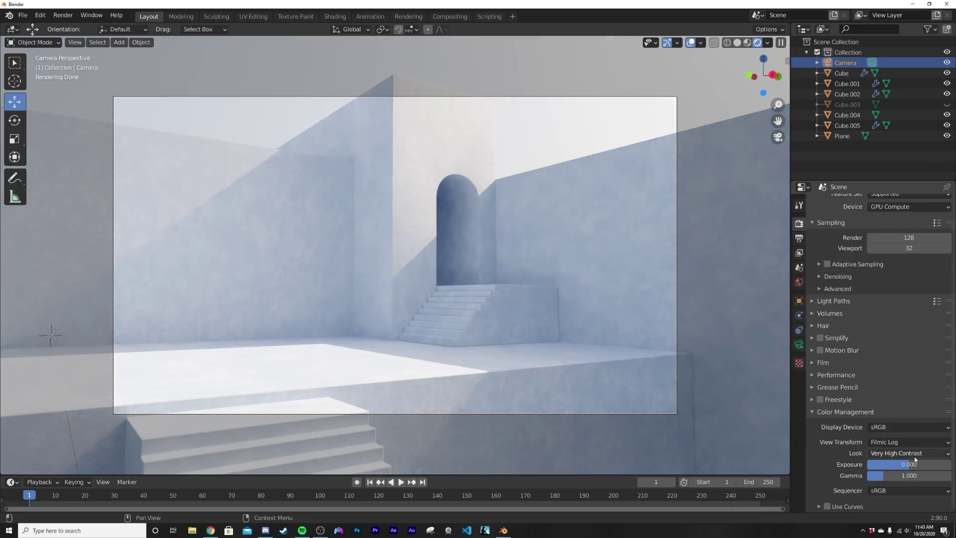
left_click(908, 453)
left_click(891, 396)
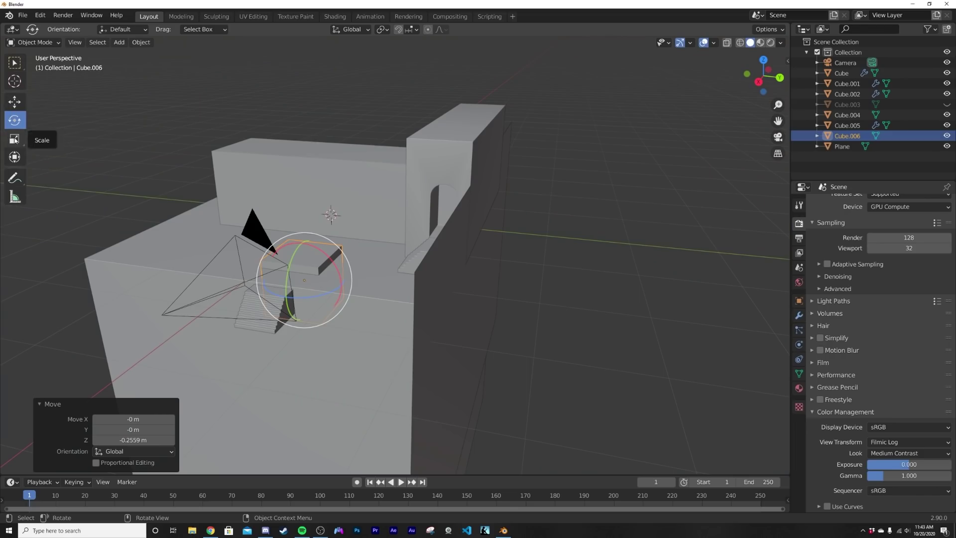
- Place a new cube on the ground block by the front stairs, lowered about 0.26 m along Z and scaled 1.882 along Y
left_click(14, 156)
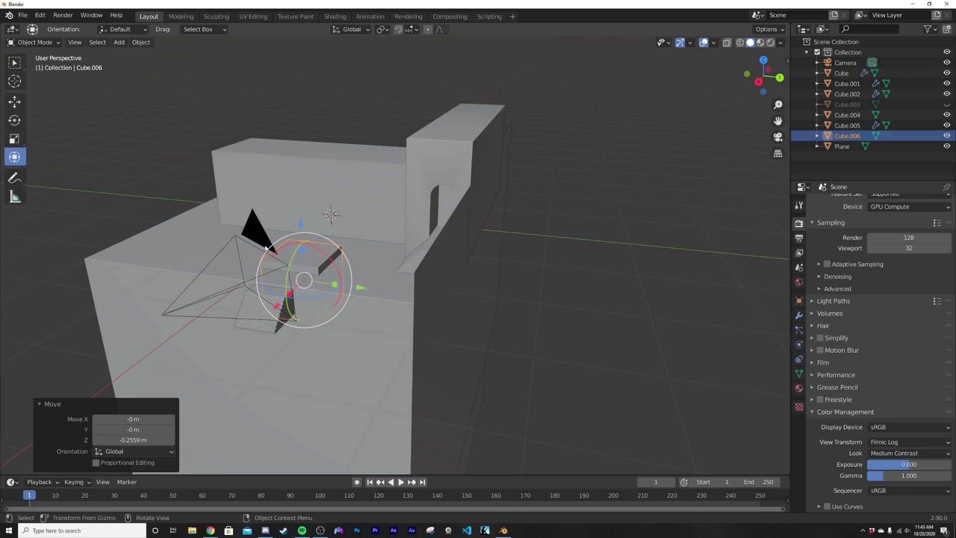
left_click_drag(334, 283, 355, 286)
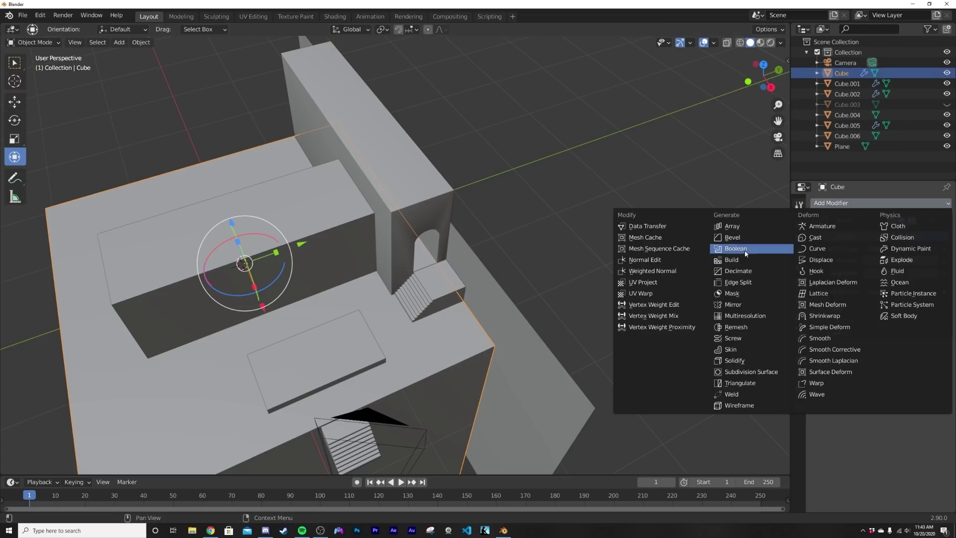
left_click(756, 254)
left_click(933, 377)
left_click(335, 359)
left_click(339, 359)
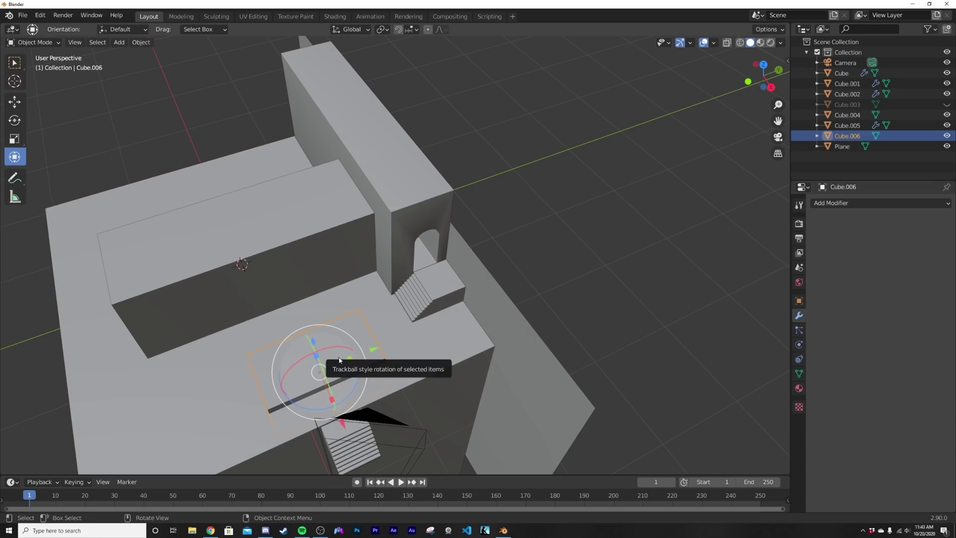
- Hide the cutter cube in the ground block, add a plane and scale it uniformly to 0.560
key("h")
middle_click_drag(340, 360, 395, 315)
key("shift+a")
left_click(440, 223)
middle_click_drag(413, 254, 413, 291)
left_click_drag(254, 310, 328, 387)
key("ctrl+z")
key("s")
left_click(315, 309)
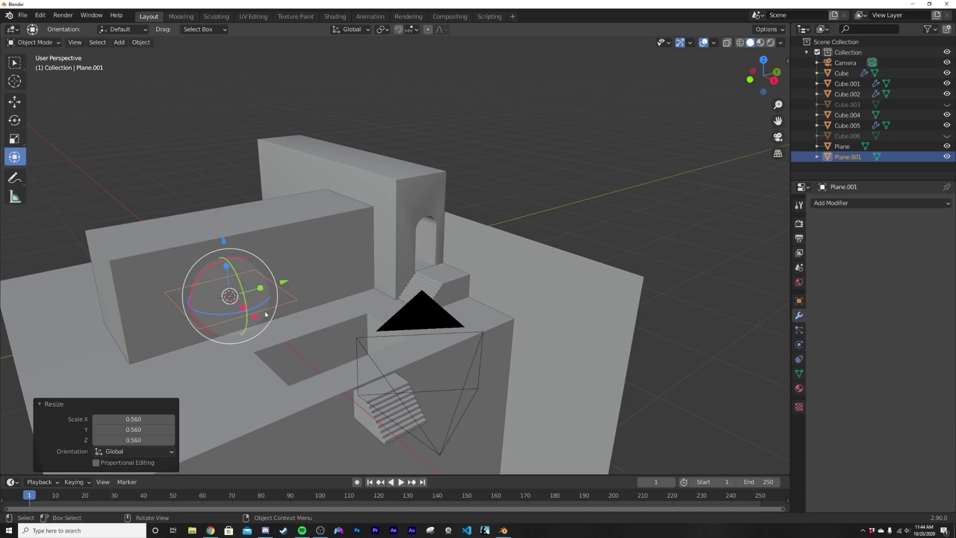
- Move the plane about 1.58 m along X to the pool recess and set its height just below the ground block's top surface
key("g")
key("z")
left_click(260, 343)
key("g")
key("x")
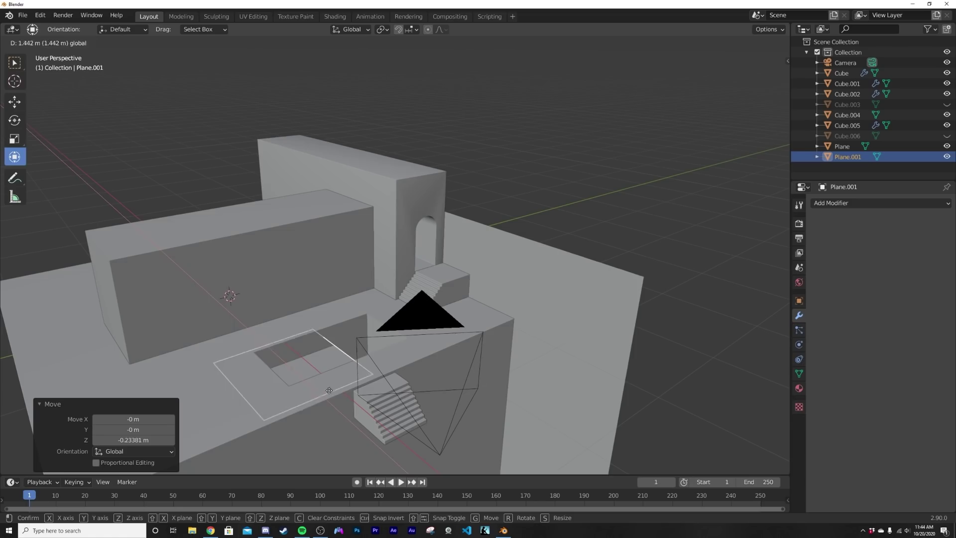
left_click(314, 373)
key("g")
key("z")
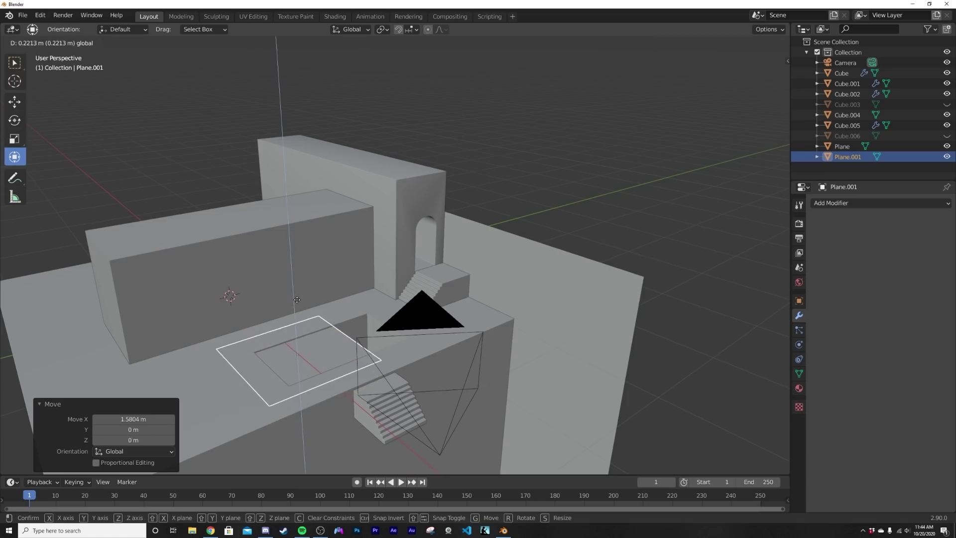
left_click(297, 301)
- Shift the plane about 0.35 m along Y and stretch it 1.276 along Y so it fills the pool recess
middle_click_drag(362, 333, 341, 366)
key("g")
key("y")
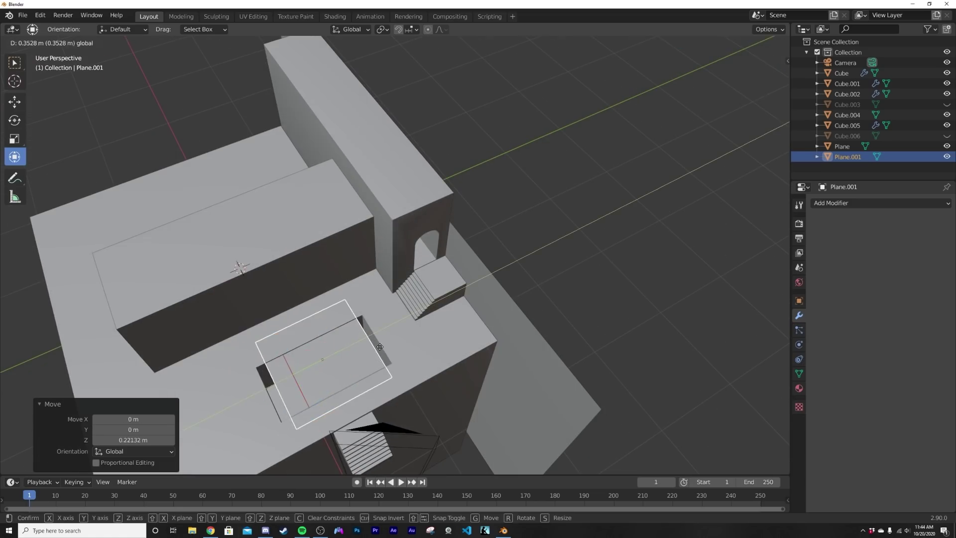
left_click(193, 318)
left_click(15, 138)
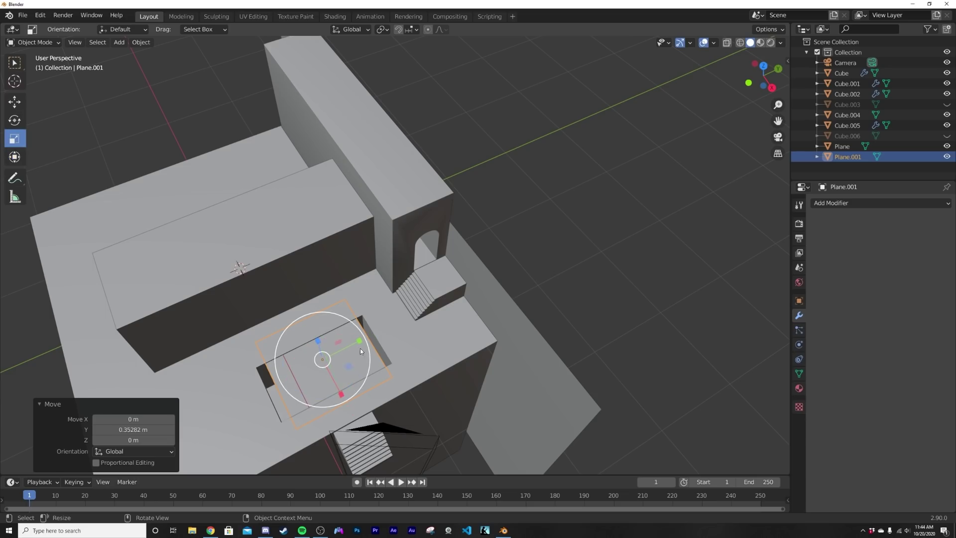
left_click_drag(362, 346, 376, 337)
middle_click_drag(375, 337, 369, 312)
- Switch to the camera view and apply the plane's scale
key("KP_0")
scroll(343, 319, "up", 3)
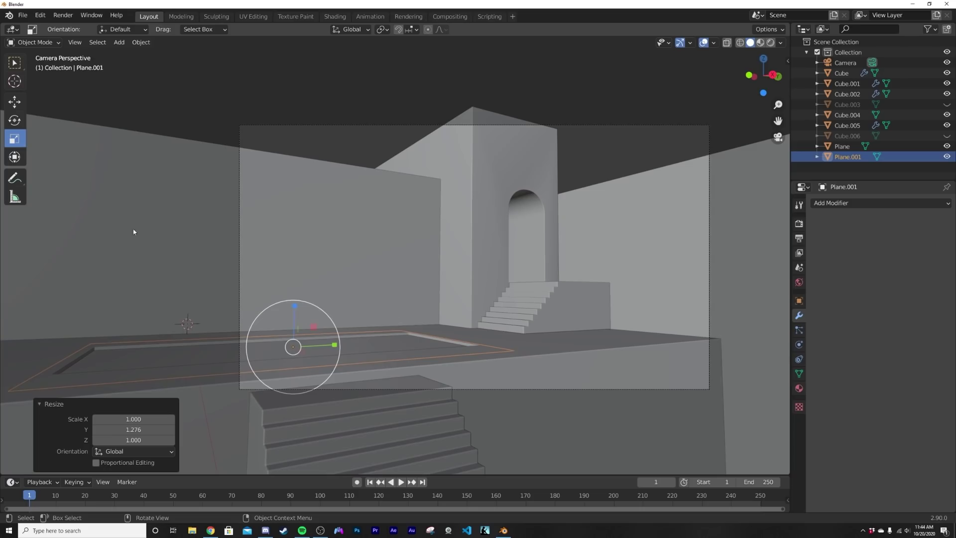
left_click(15, 102)
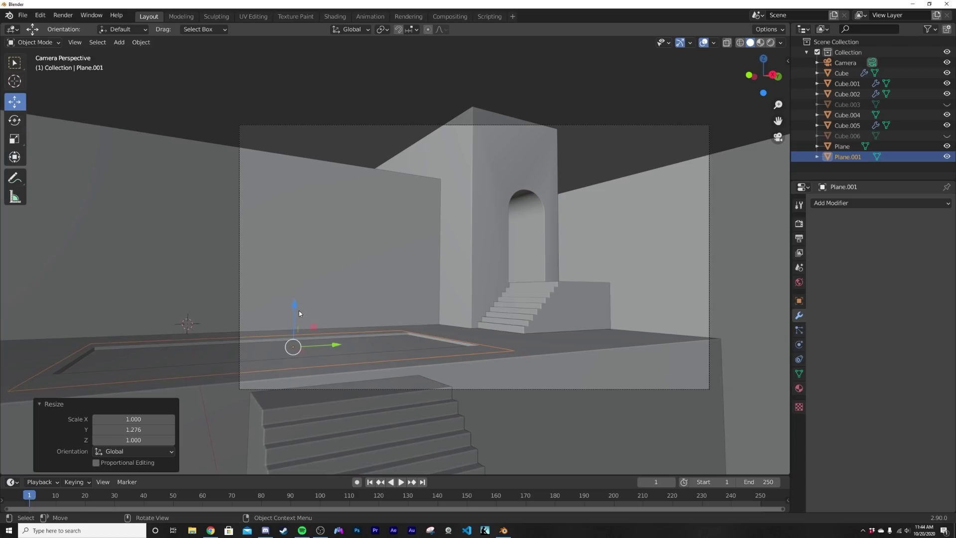
key("ctrl+a")
left_click(385, 282)
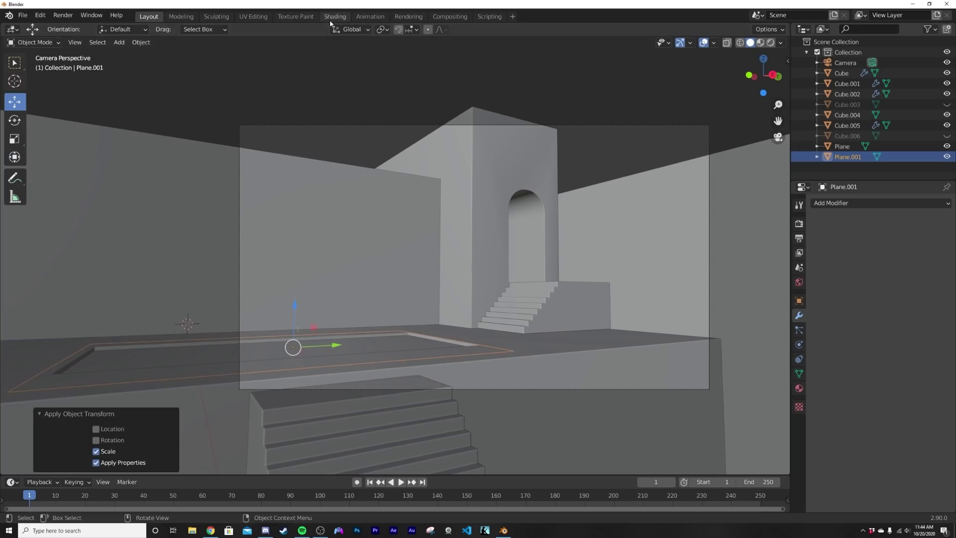
- Give the pool plane a new material with roughness 0.000 and transmission 1.000
left_click(334, 18)
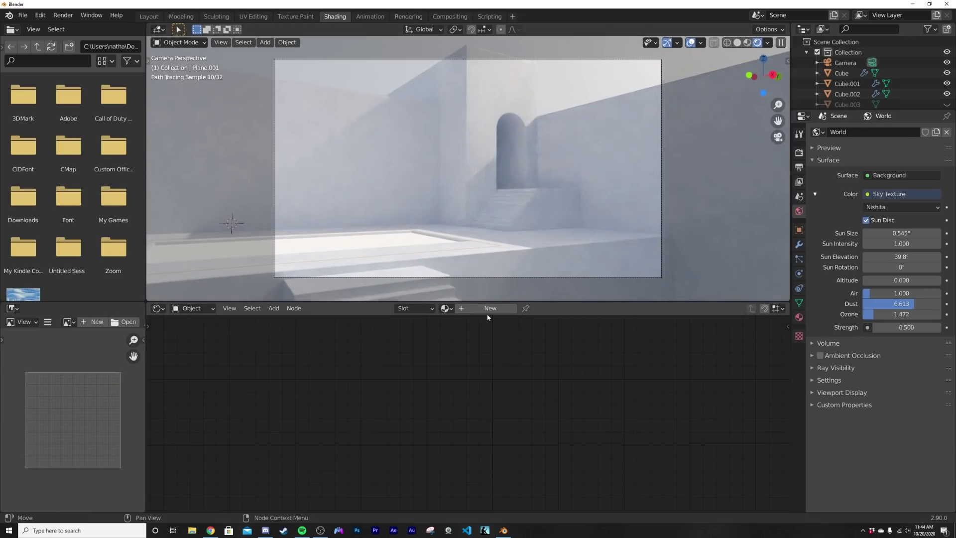
key("z")
left_click(478, 278)
left_click(482, 307)
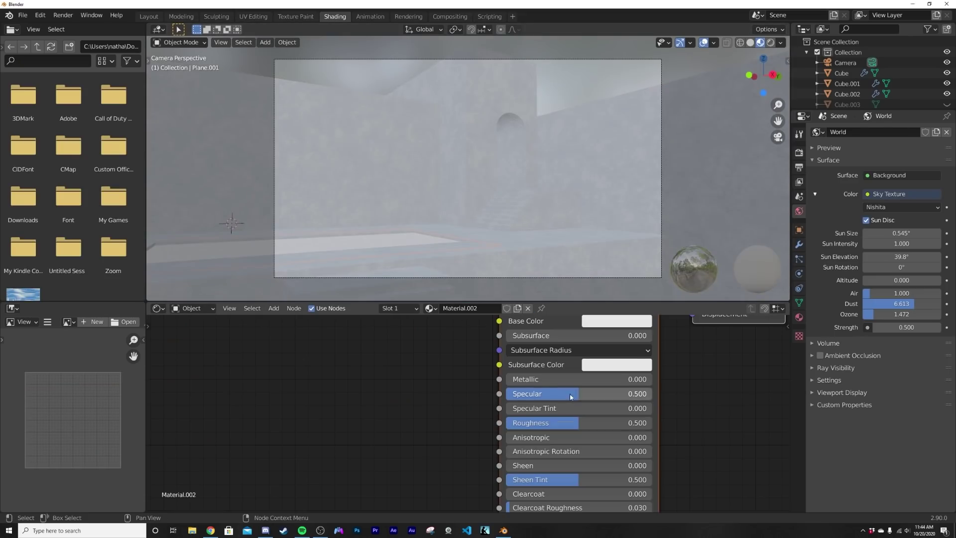
scroll(548, 436, "down", 4)
left_click_drag(534, 420, 480, 421)
middle_click_drag(570, 446, 573, 416)
left_click_drag(529, 475, 627, 474)
- Add a Bump node to the water material and connect its output to the Principled shader's Normal input
key("shift+a")
left_click(314, 404)
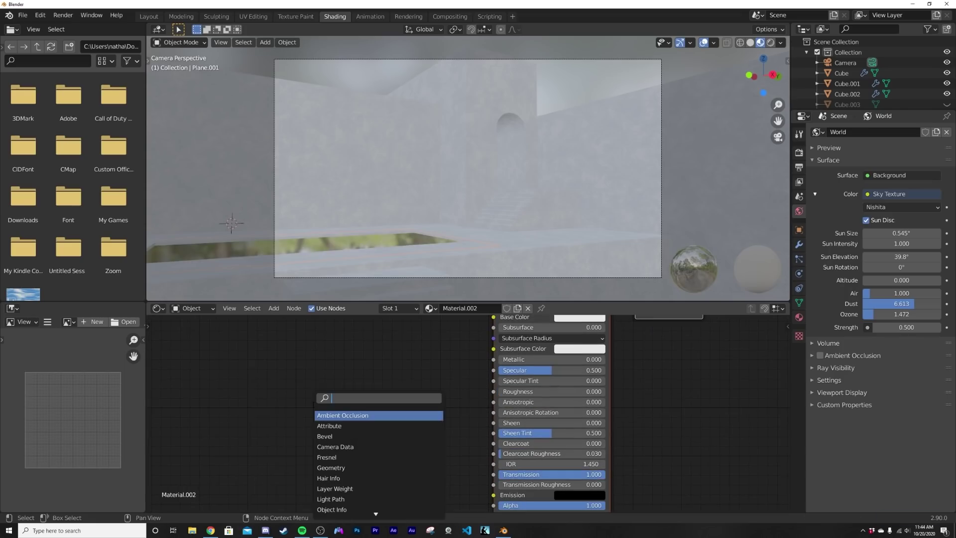
type("bum")
key("Return")
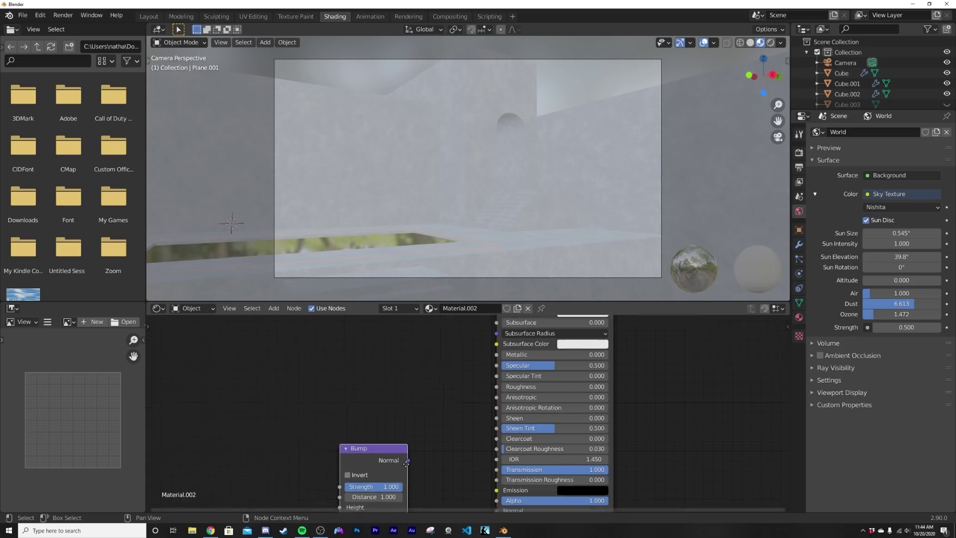
left_click(426, 432)
left_click_drag(423, 431, 510, 481)
- Add a Noise Texture node and connect its Fac output to the Bump node's Height
key("shift+a")
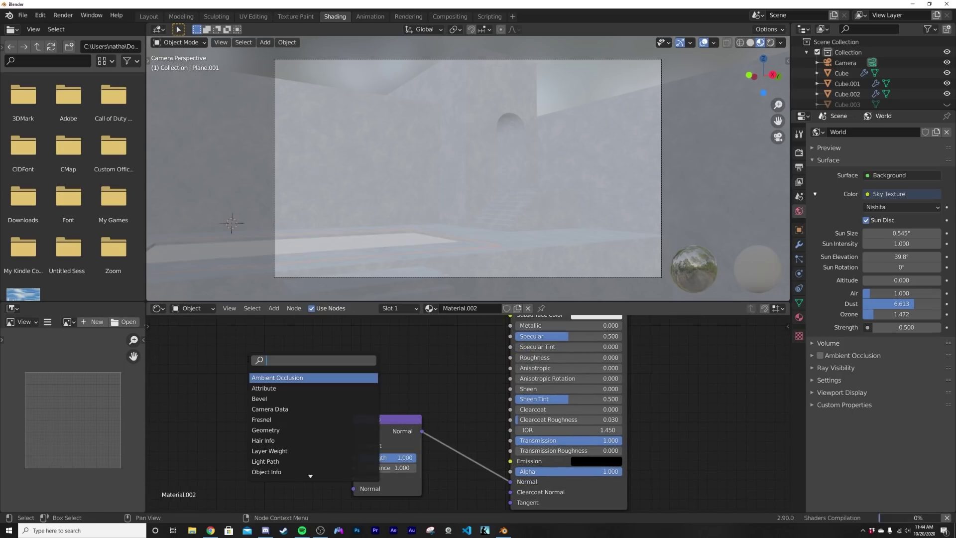
left_click(298, 317)
type("noi")
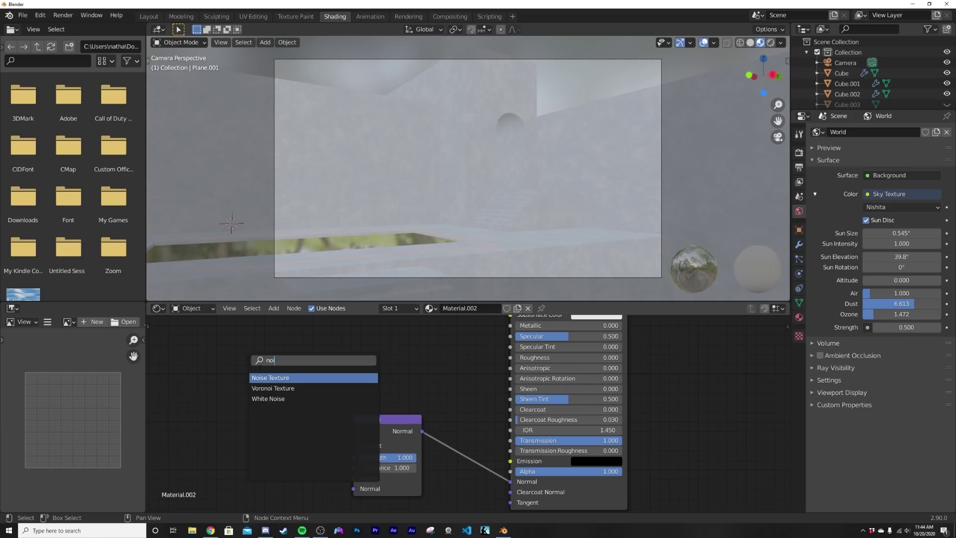
left_click(261, 377)
left_click_drag(291, 435, 354, 478)
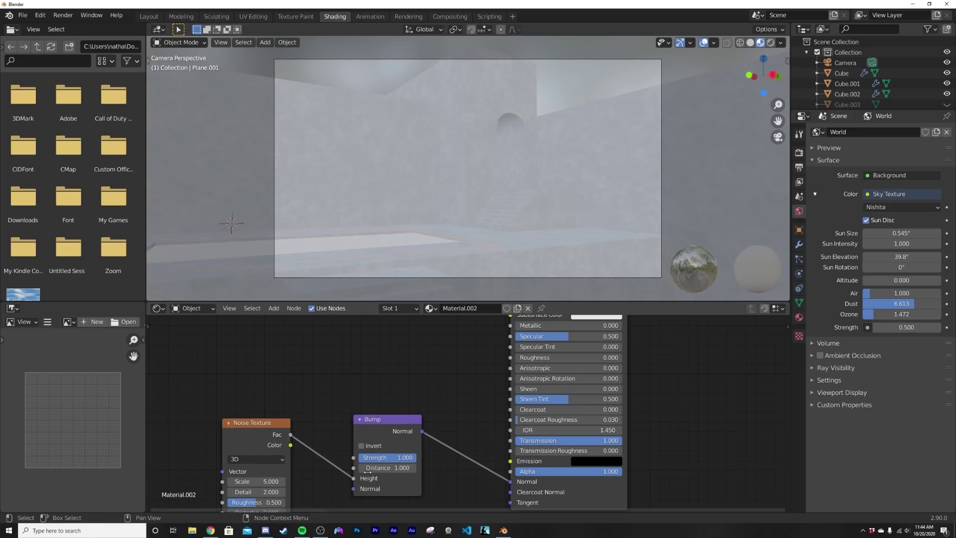
- Set the noise detail to 3.300 and the bump strength to 0.088
middle_click_drag(324, 428, 334, 414)
left_click_drag(284, 456, 296, 456)
left_click_drag(432, 422, 379, 422)
- Enlarge the camera view on the pool and switch the viewport to rendered shading to preview the water ripples
scroll(420, 216, "down", 3)
middle_click_drag(424, 211, 404, 229, "shift")
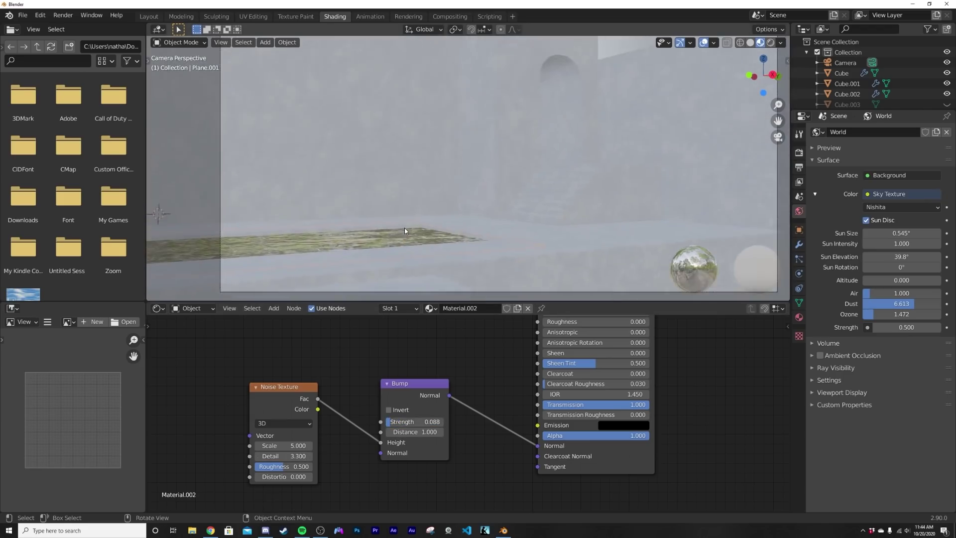
key("z")
left_click(396, 179)
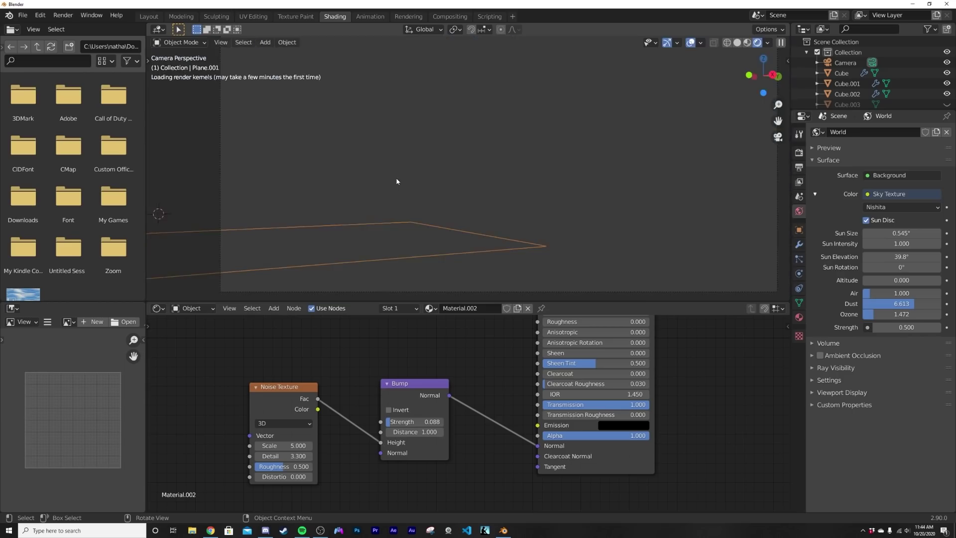
left_click(390, 143)
left_click(312, 240)
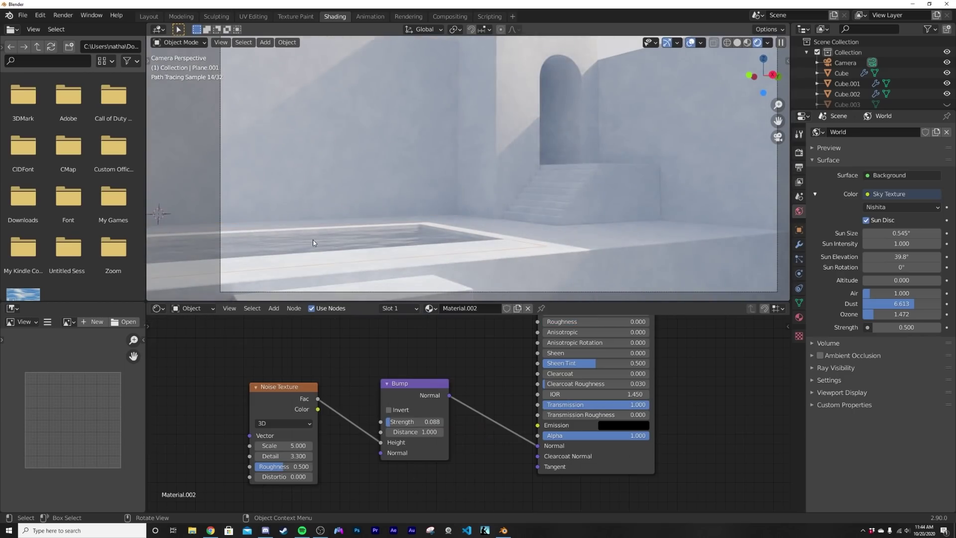
left_click(408, 170)
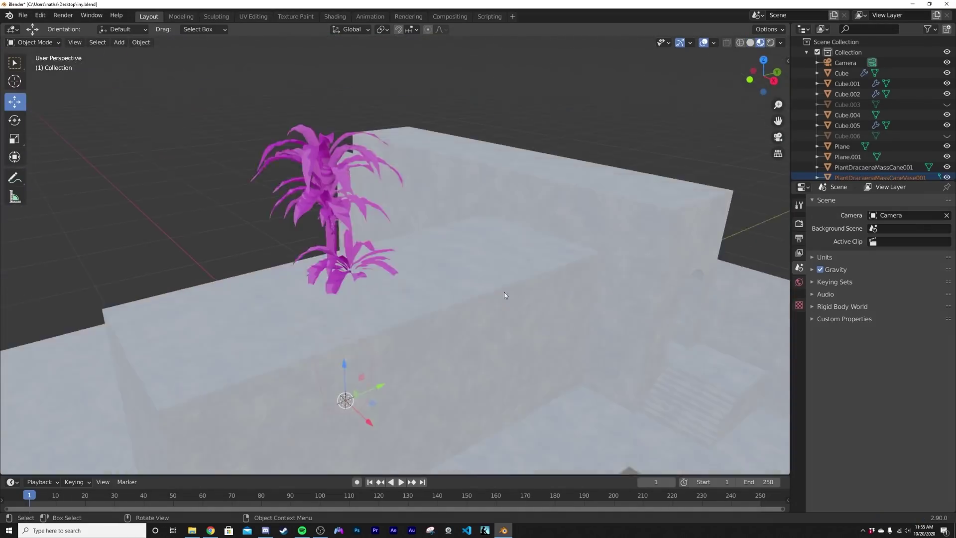
- Choose the dark grayscale map from the PlantDracaenaMassCane001 Generic folder as an image texture for the plant
middle_click_drag(504, 292, 331, 323)
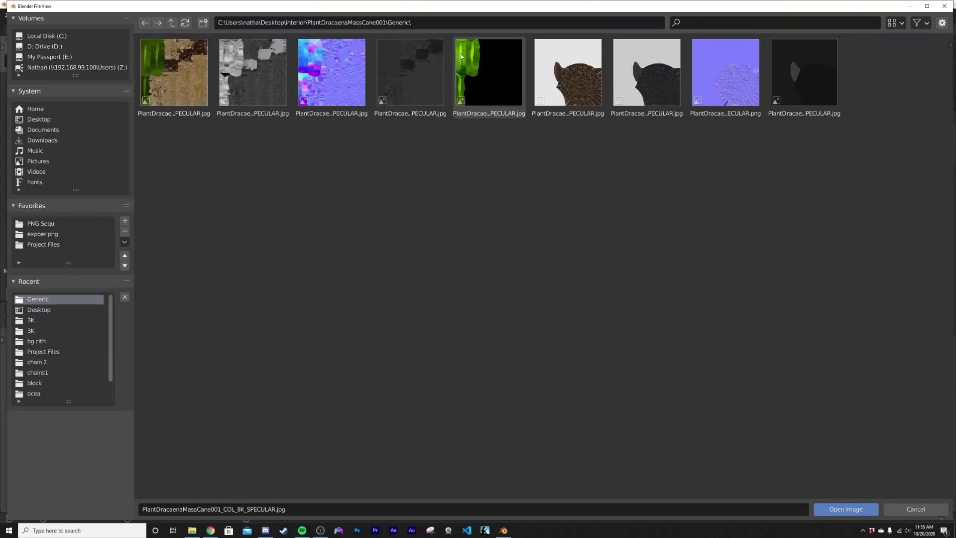
left_click(410, 75)
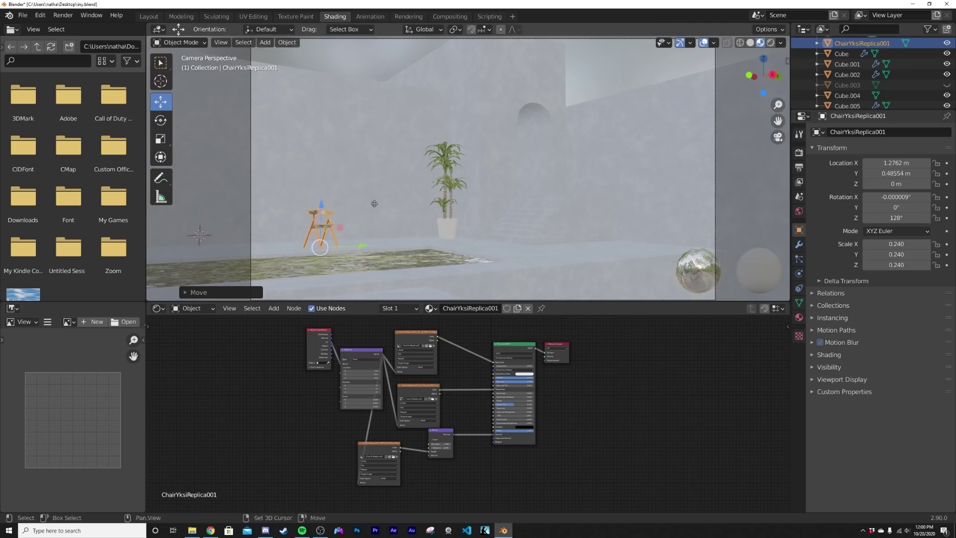
- Duplicate the wooden chair to make a second one by the pool
key("shift+d")
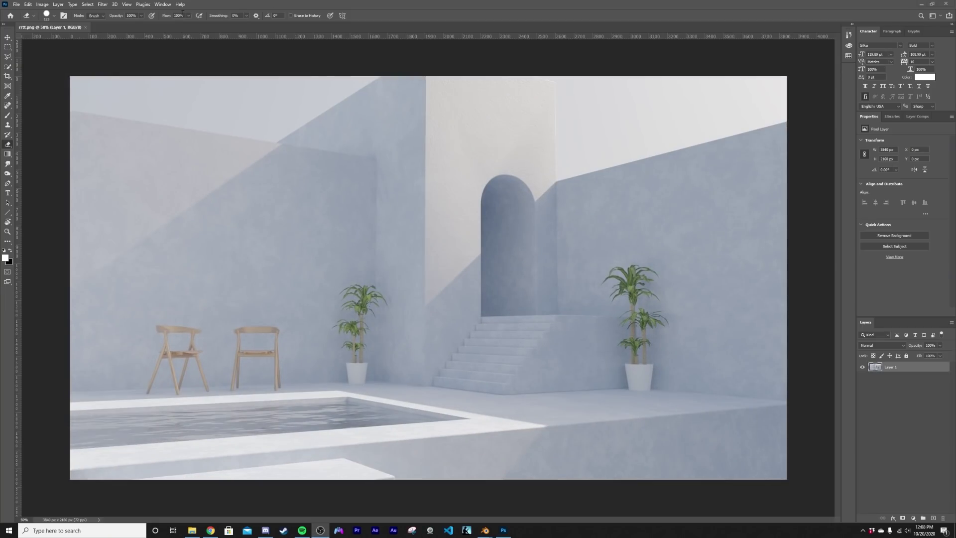
- In Photoshop, open the Camera Raw Filter on the rendered image and dismiss its welcome message
left_click(102, 4)
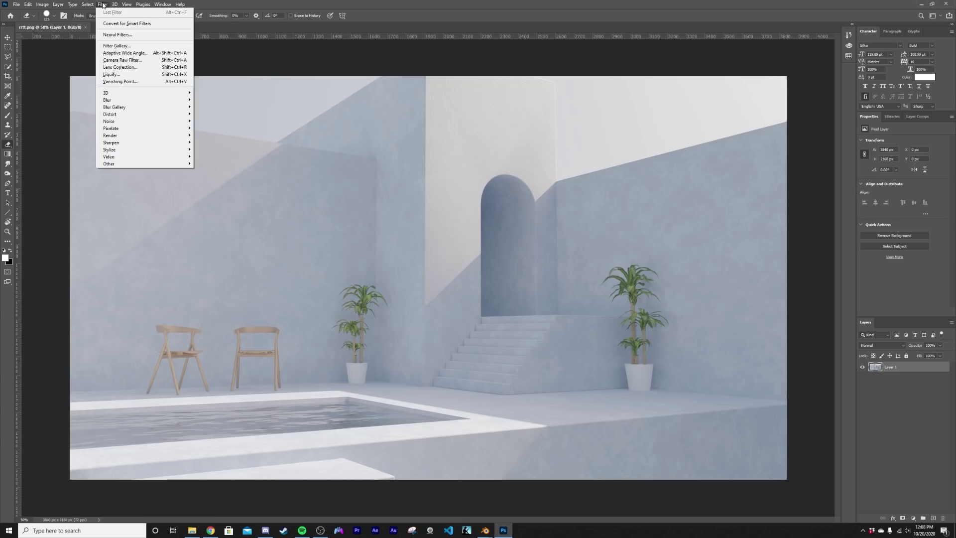
left_click(143, 61)
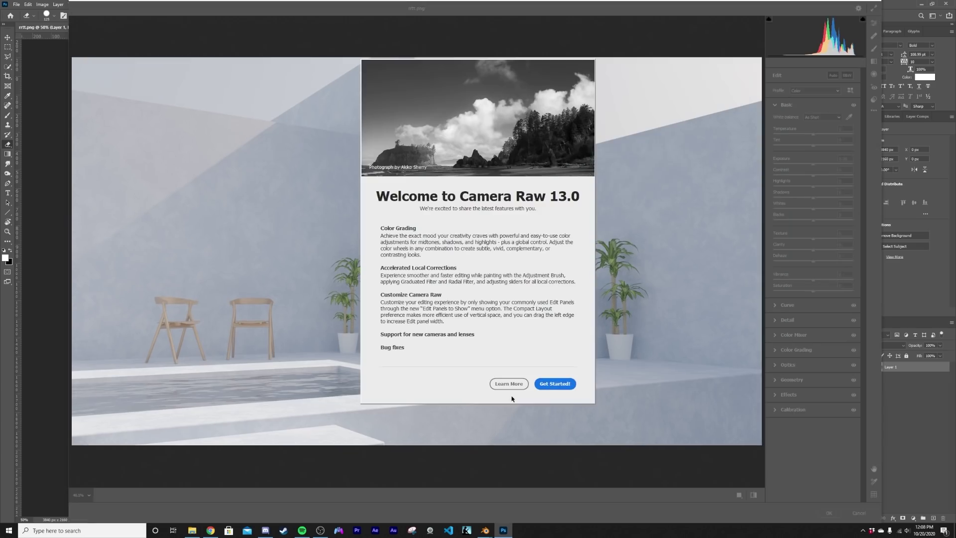
left_click(548, 383)
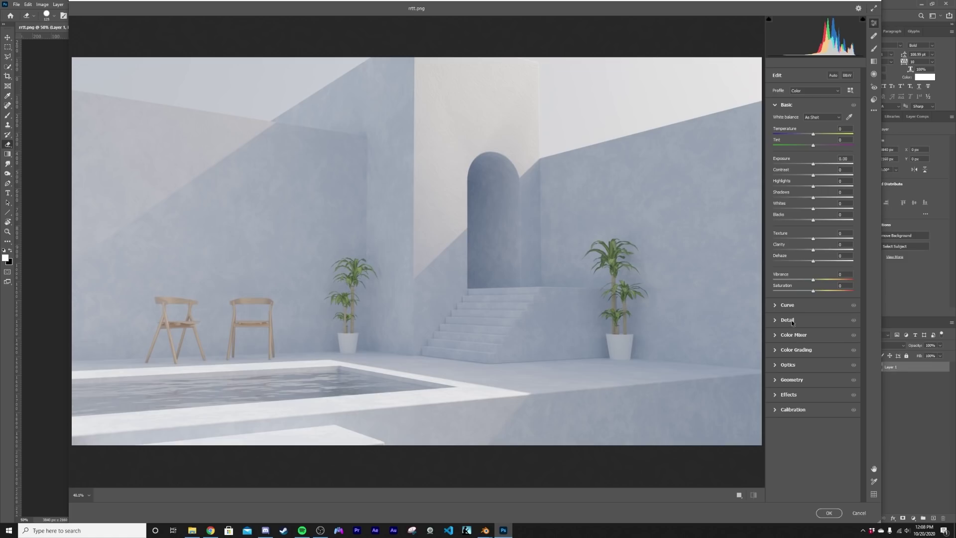
- Shape the parametric curve with Highlights about -30, Lights about +59 and Darks about -95
left_click(788, 305)
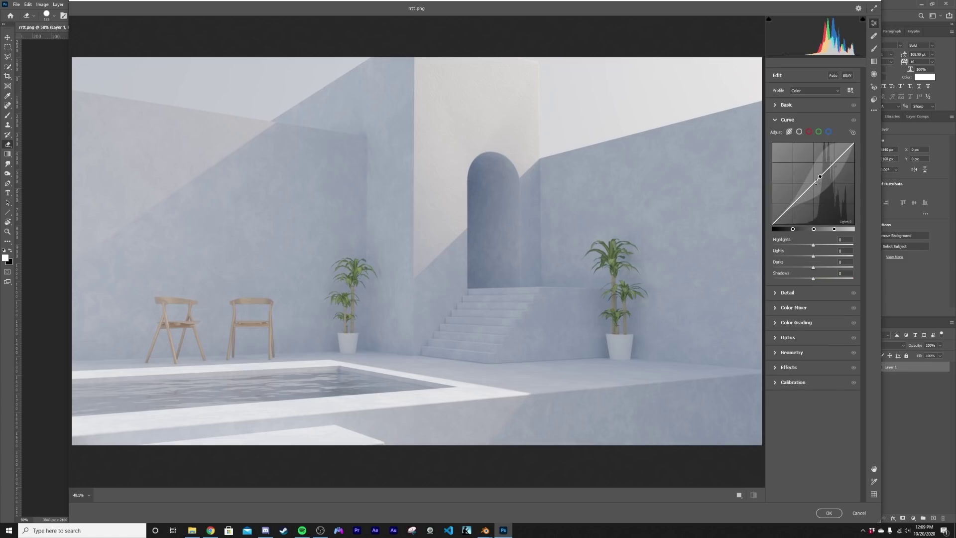
left_click_drag(790, 210, 789, 216)
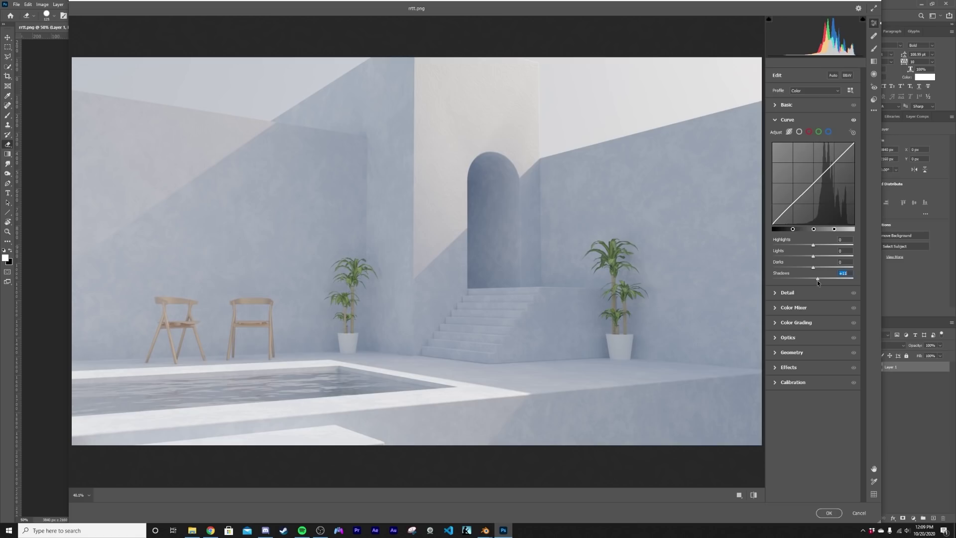
left_click_drag(816, 280, 818, 280)
mouse_move(813, 268)
left_mouse_down()
mouse_move(775, 280)
mouse_move(819, 257)
mouse_move(829, 263)
left_mouse_up()
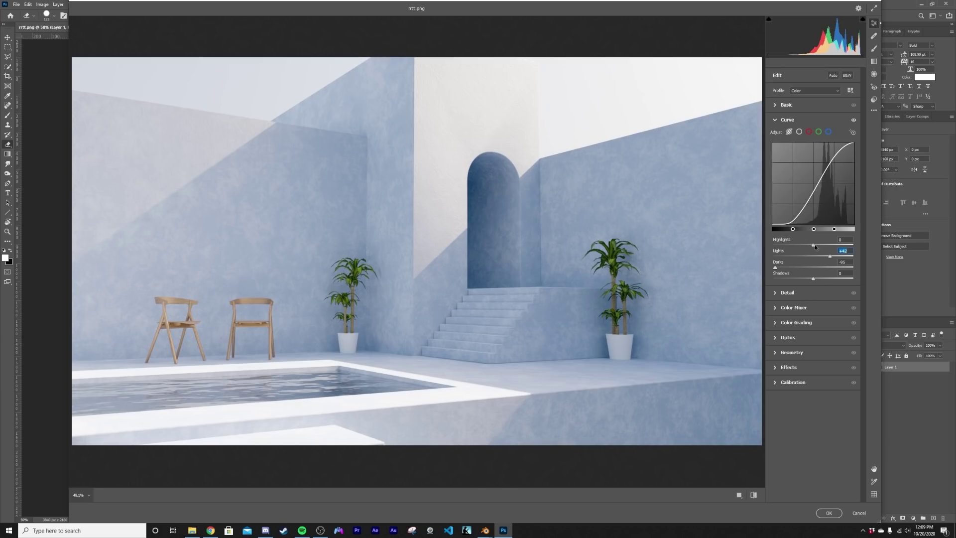
left_click_drag(816, 246, 837, 258)
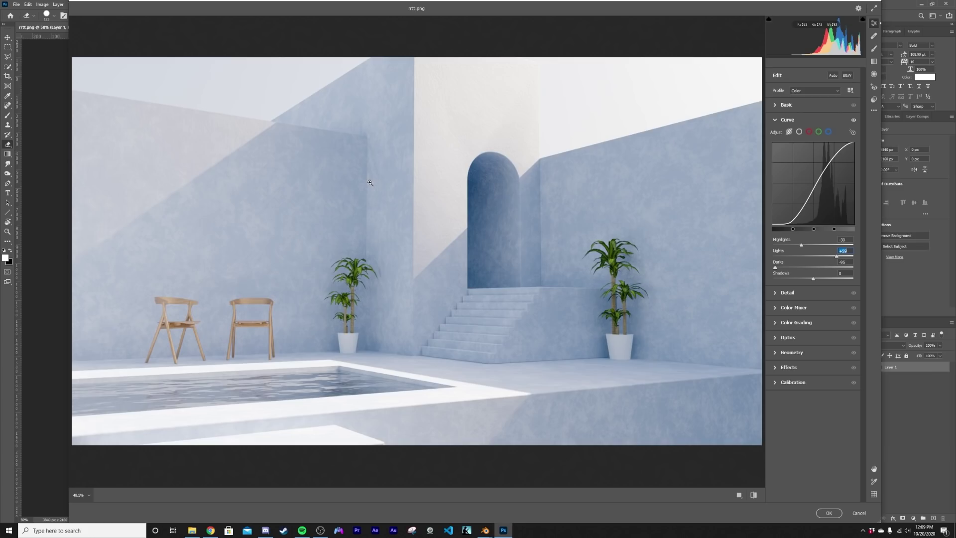
- Set the basic adjustments to Contrast about +34, Highlights about -89 and Vibrance about +38
left_click(782, 104)
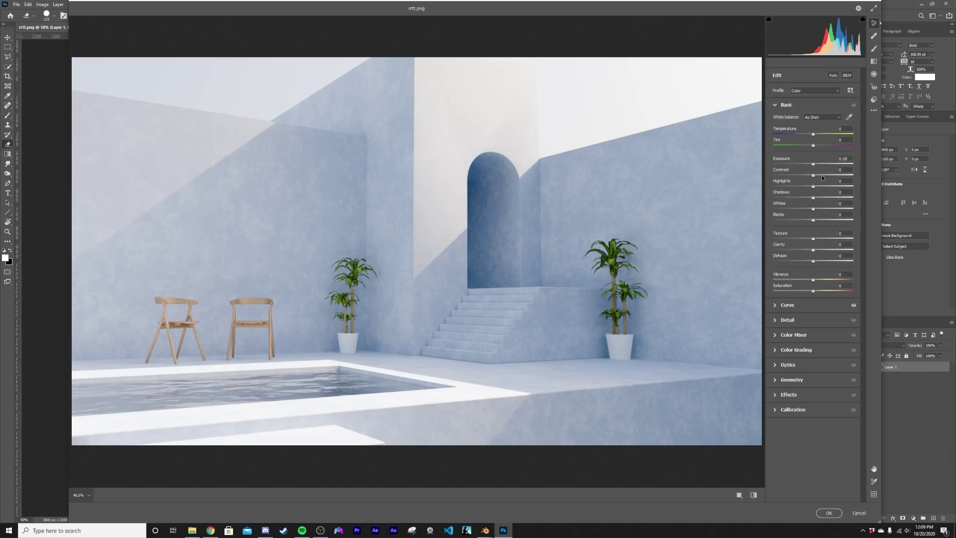
mouse_move(813, 188)
left_mouse_down()
mouse_move(777, 189)
mouse_move(838, 175)
mouse_move(827, 183)
left_mouse_up()
left_click_drag(813, 281, 825, 282)
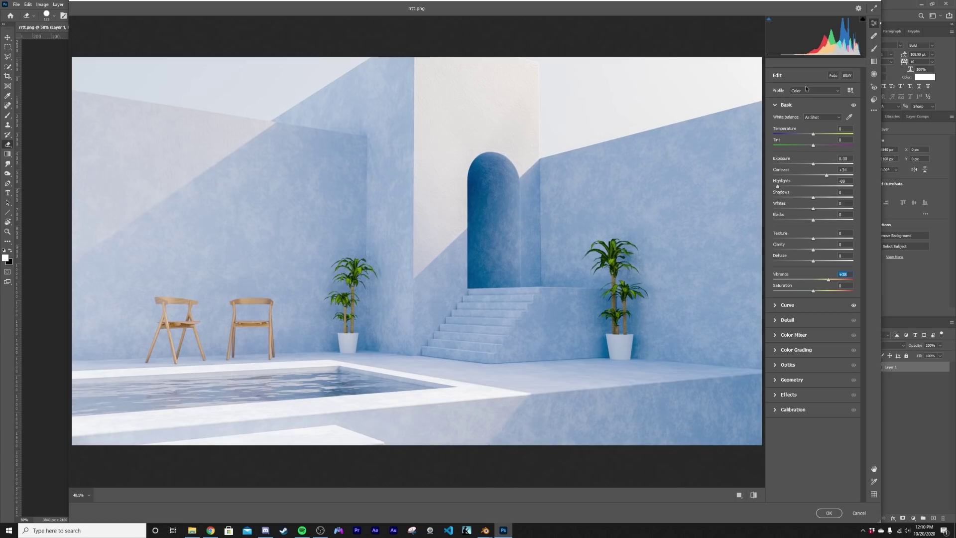
- Add a slight dark vignette to the image and apply the Camera Raw Filter
left_click(777, 394)
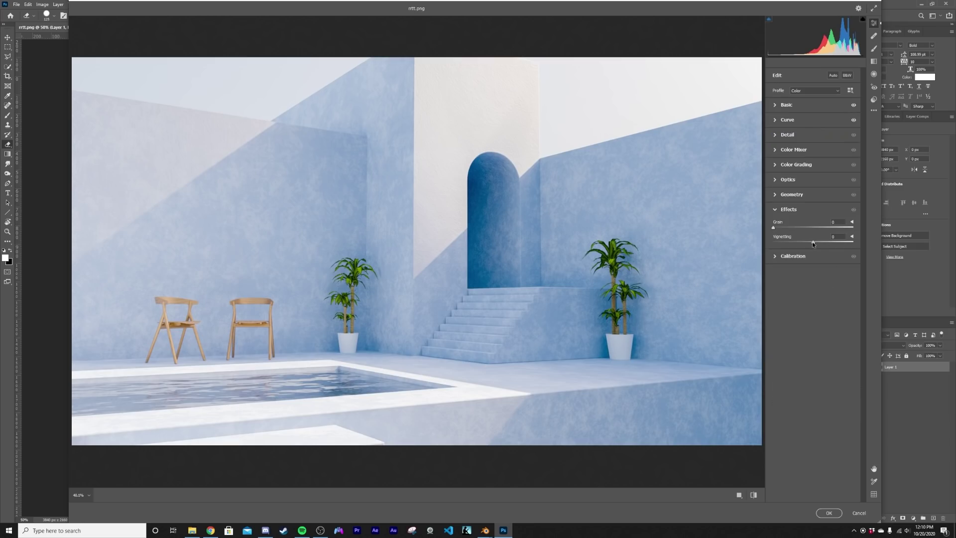
left_click_drag(811, 242, 809, 244)
left_click(820, 513)
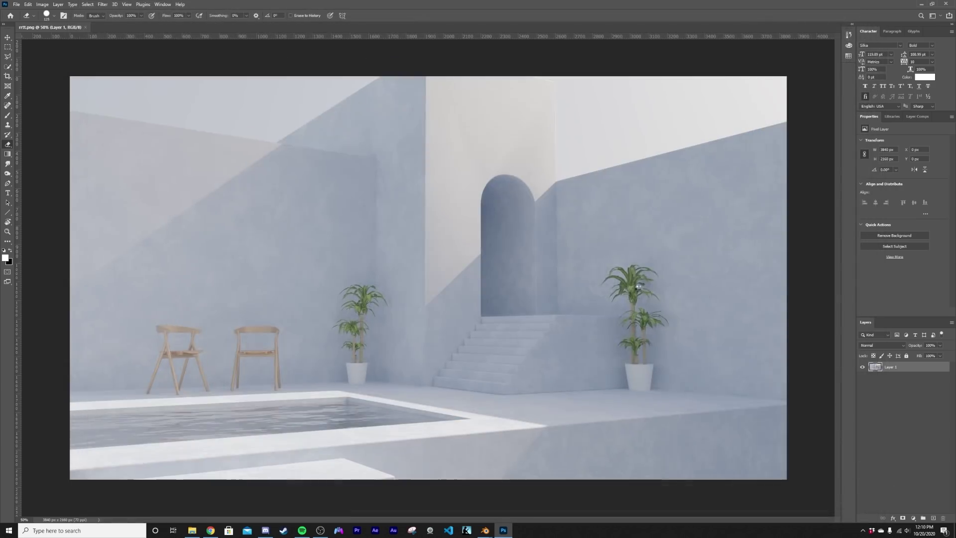